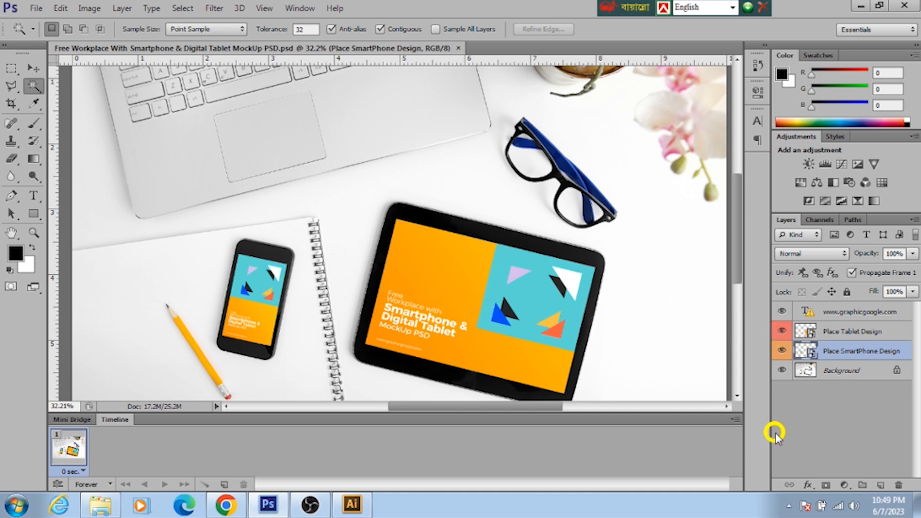
pyautogui.click(783, 373)
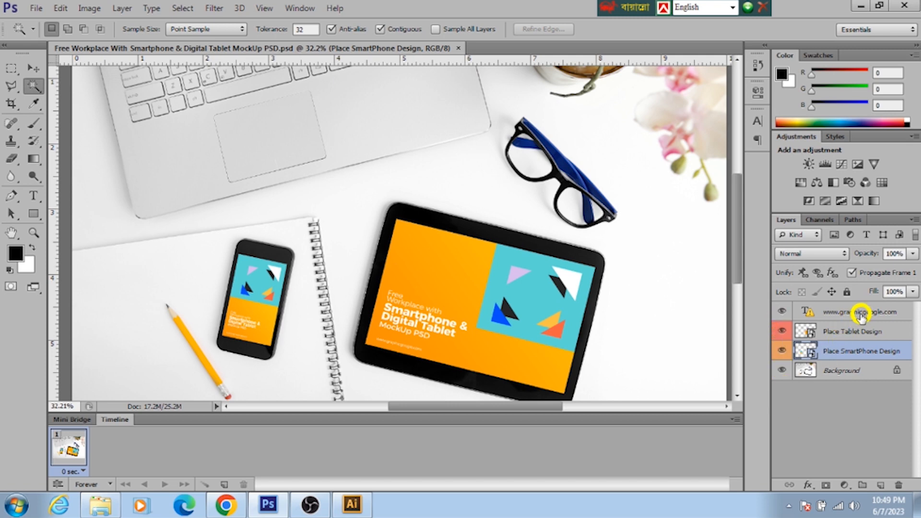
pyautogui.moveTo(861, 314); pyautogui.dragTo(897, 484)
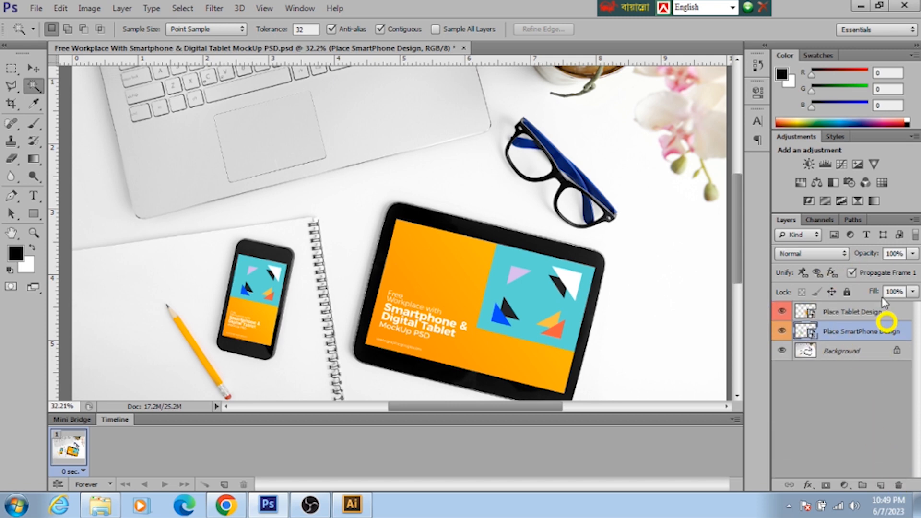
# Step: Hide the Background layer to examine the two device designs on their own, and show it again
pyautogui.click(782, 352)
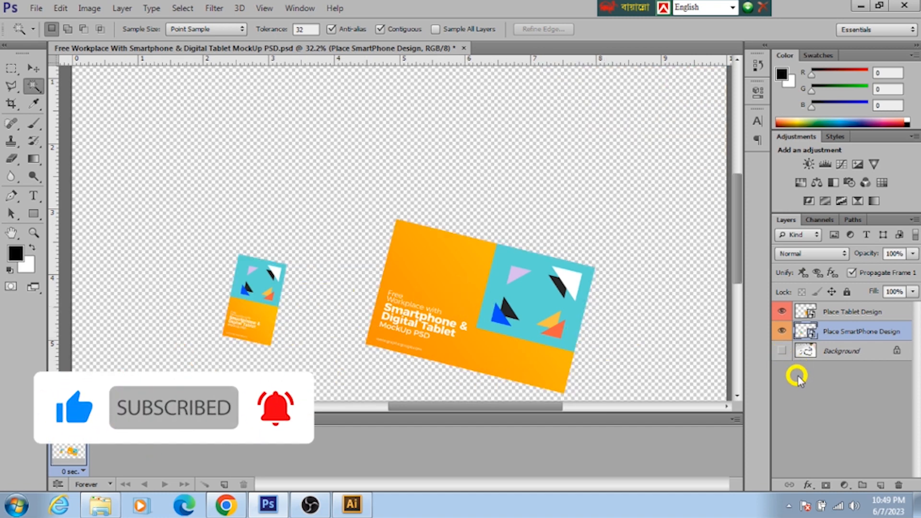
pyautogui.click(781, 352)
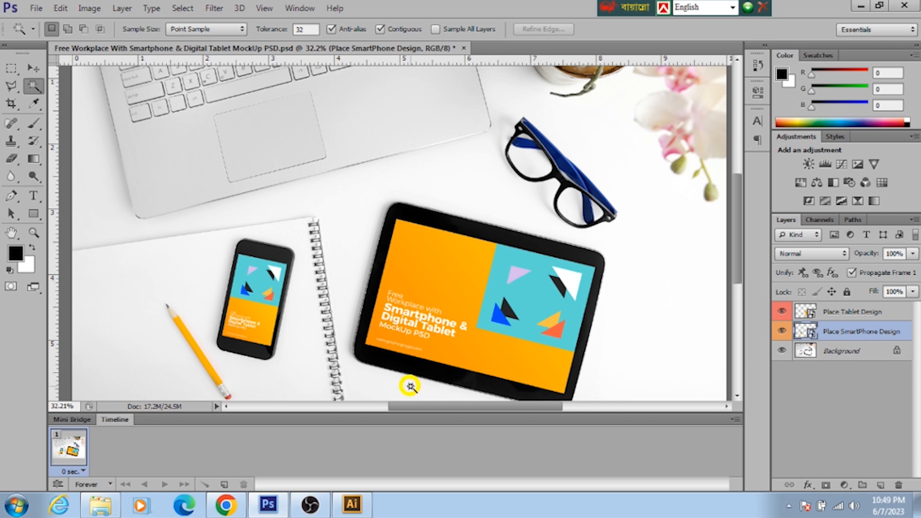
# Step: Open the contents of the Place SmartPhone Design smart object for editing, accepting the notices
pyautogui.scroll(-2, 509, 318)
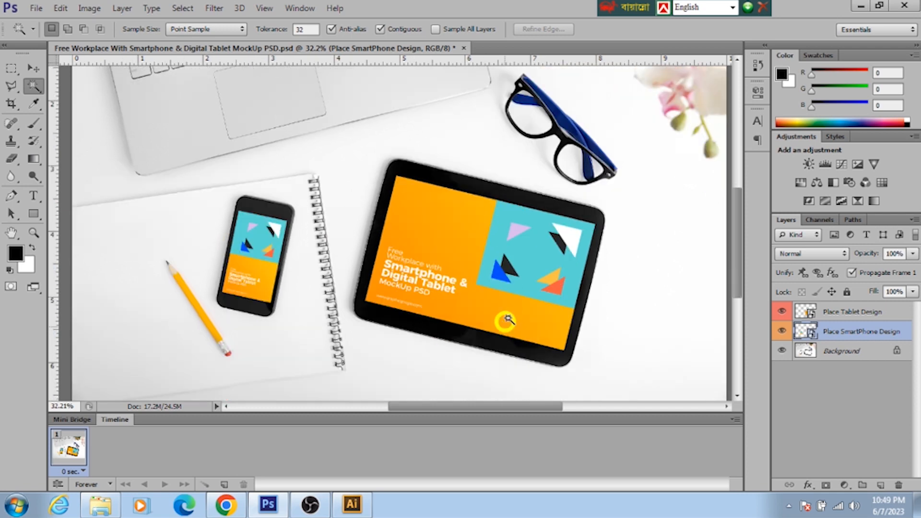
pyautogui.moveTo(474, 409); pyautogui.dragTo(504, 408)
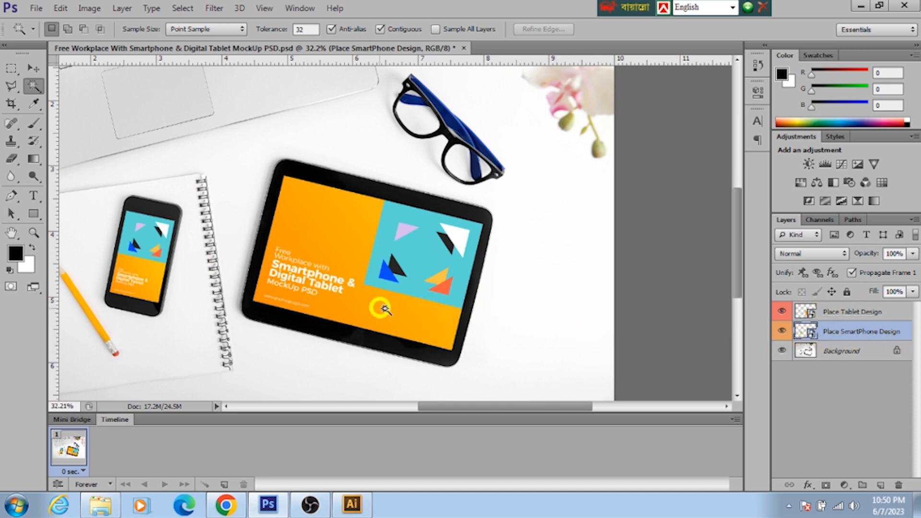
pyautogui.doubleClick(811, 331)
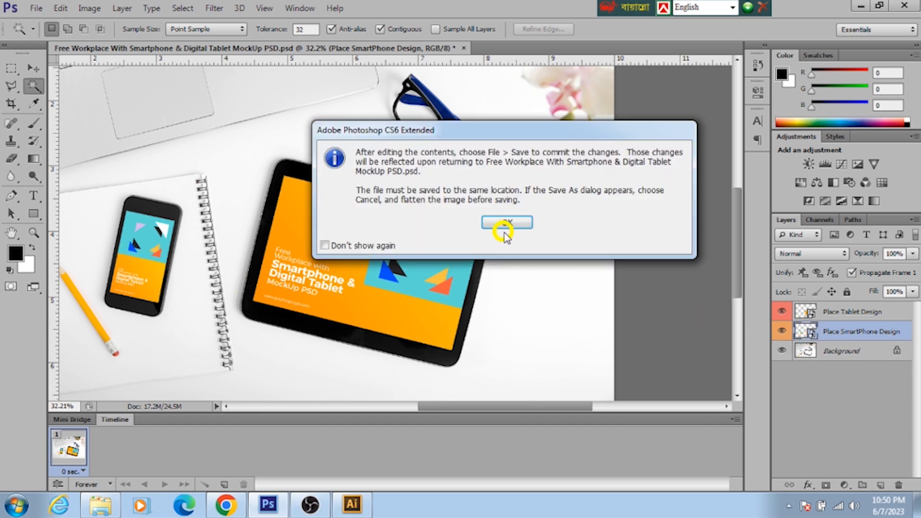
pyautogui.click(501, 224)
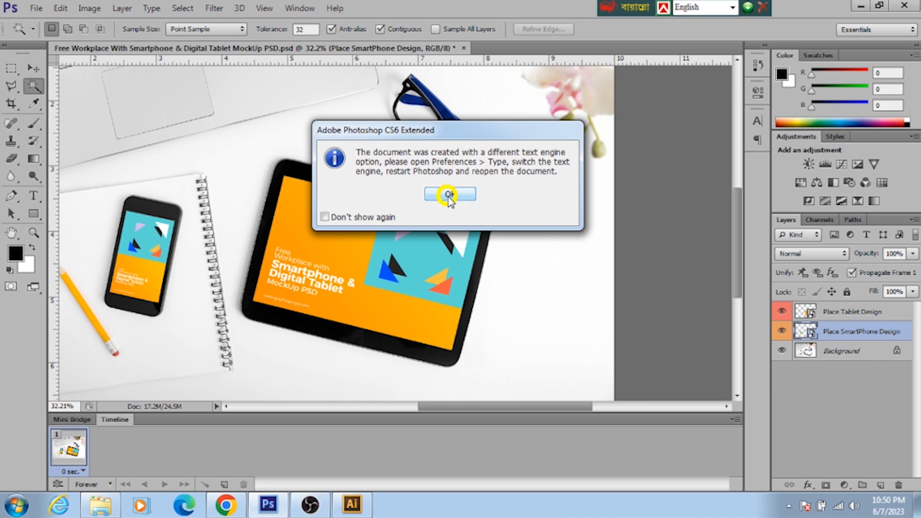
pyautogui.click(449, 195)
pyautogui.click(450, 195)
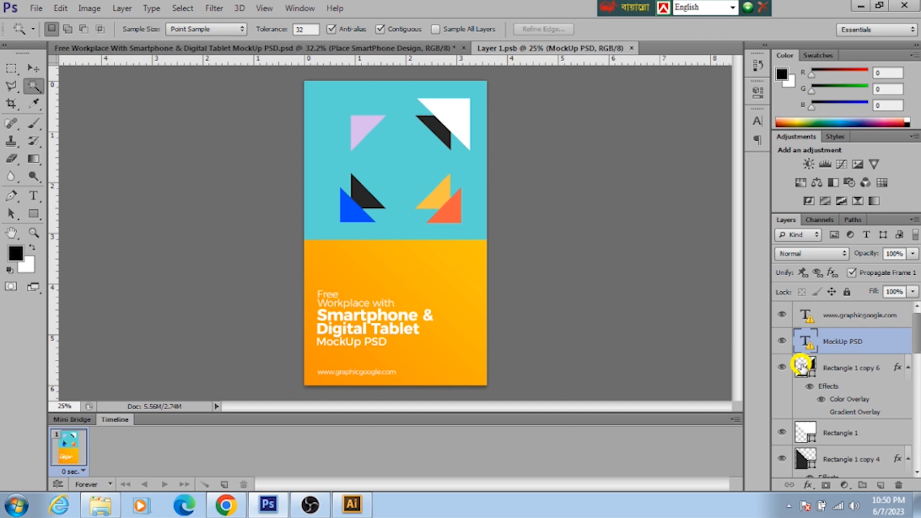
pyautogui.click(862, 318)
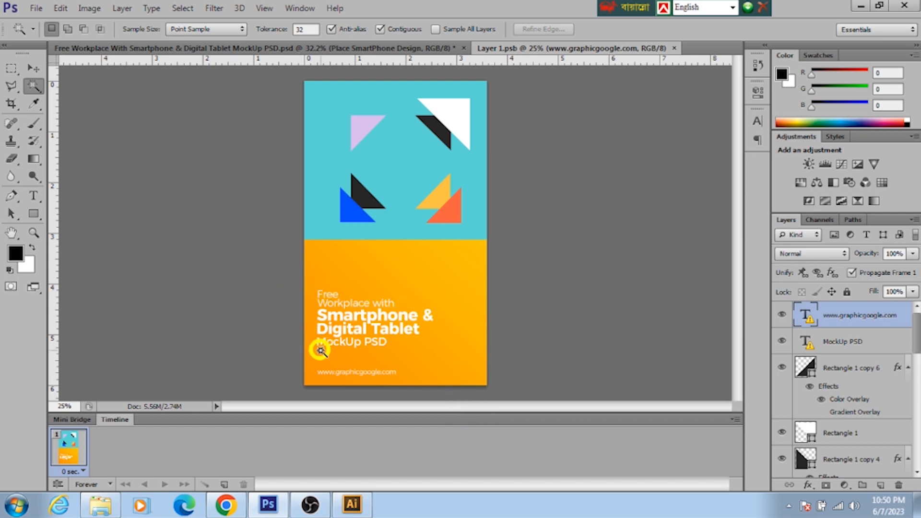
pyautogui.click(32, 195)
pyautogui.click(384, 370)
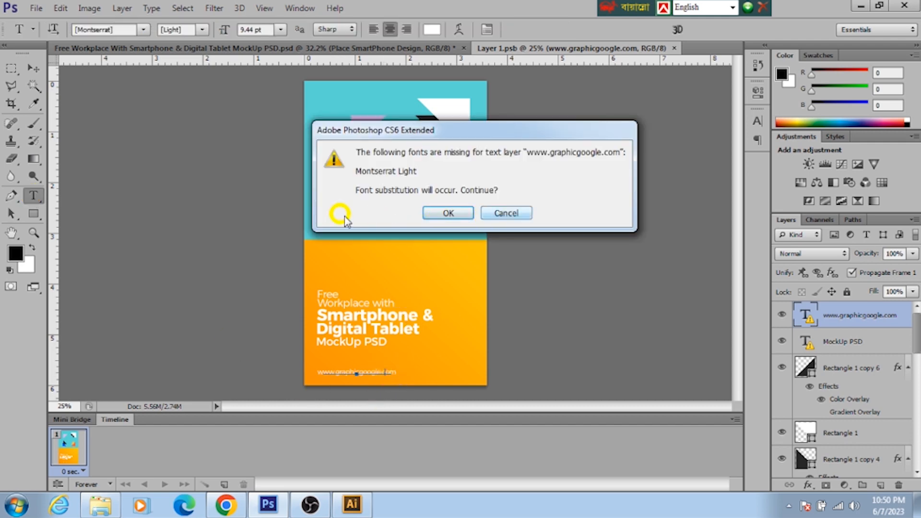
pyautogui.click(448, 211)
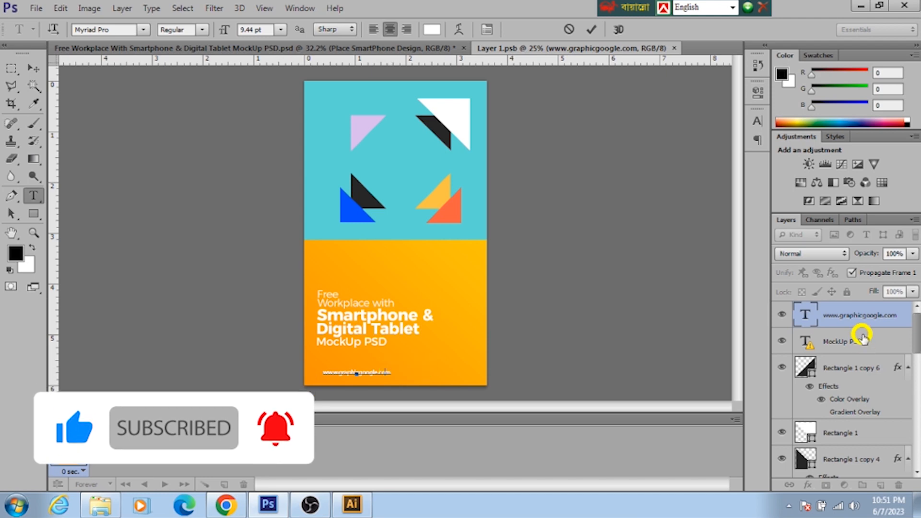
pyautogui.moveTo(864, 330); pyautogui.dragTo(899, 482)
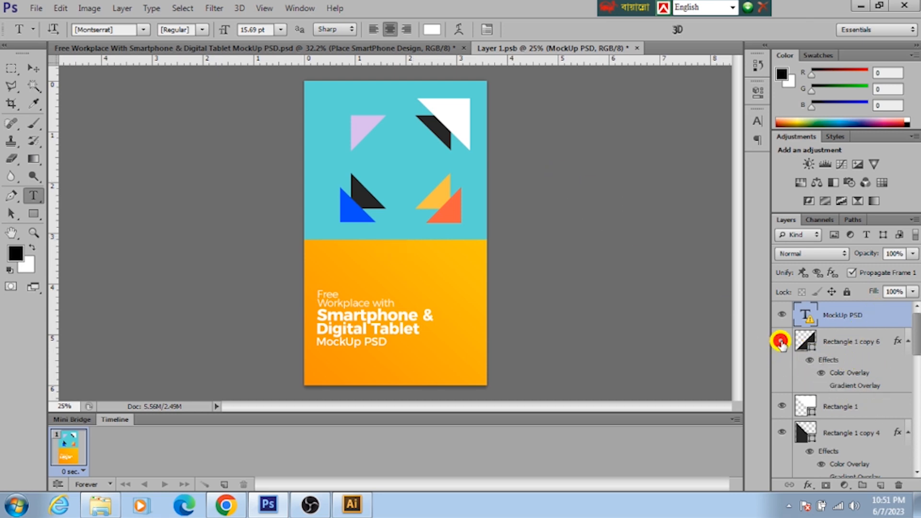
# Step: Toggle the visibility of the Rectangle 1 copy 6 and Rectangle 1 copy 4 layers to identify their triangles
pyautogui.click(783, 342)
pyautogui.click(782, 342)
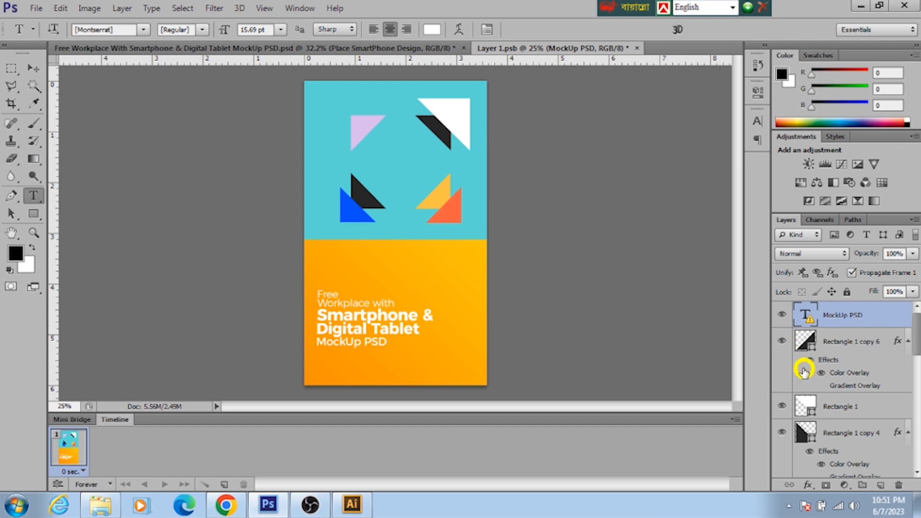
pyautogui.scroll(-2, 848, 379)
pyautogui.scroll(-1, 847, 379)
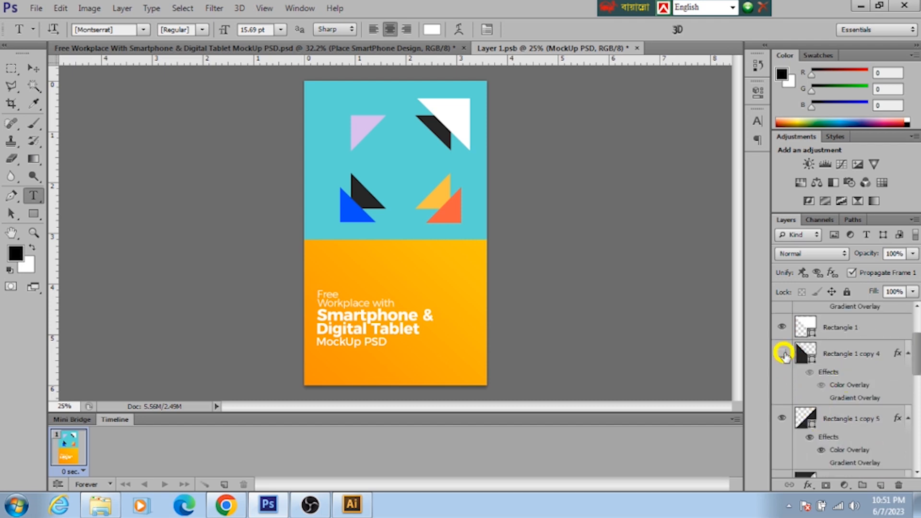
pyautogui.click(784, 354)
pyautogui.click(784, 355)
pyautogui.click(784, 355)
pyautogui.click(783, 355)
pyautogui.click(783, 355)
pyautogui.click(783, 355)
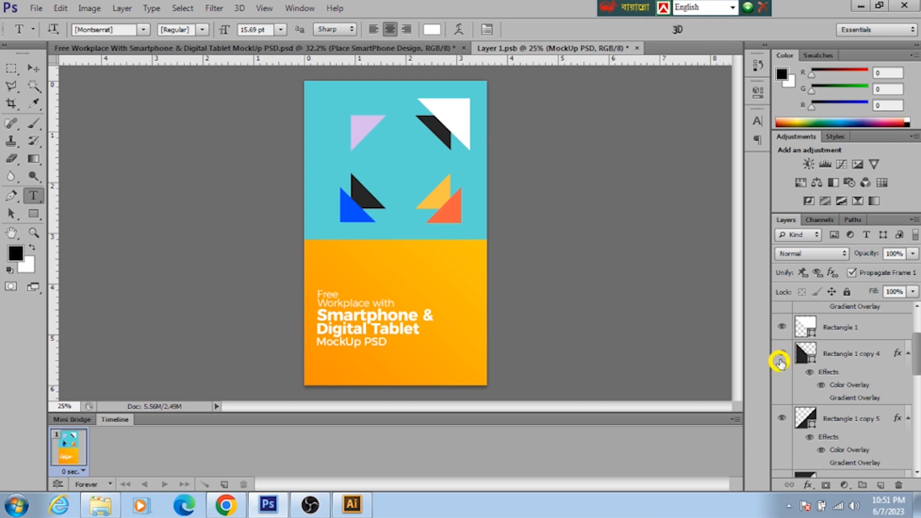
# Step: Change the solid fill colour of the Rectangle 1 copy 2 shape layer to red e64949
pyautogui.scroll(-4, 843, 407)
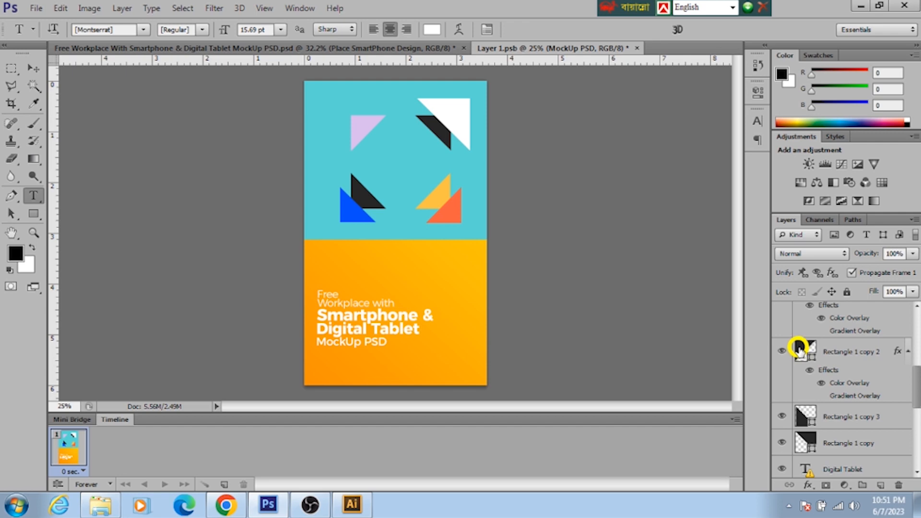
pyautogui.doubleClick(799, 349)
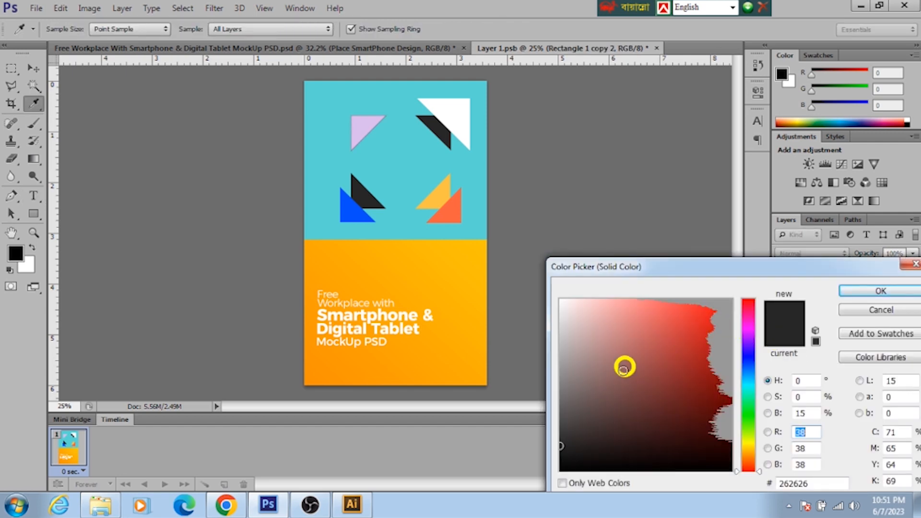
pyautogui.click(672, 338)
pyautogui.moveTo(672, 338); pyautogui.dragTo(677, 316)
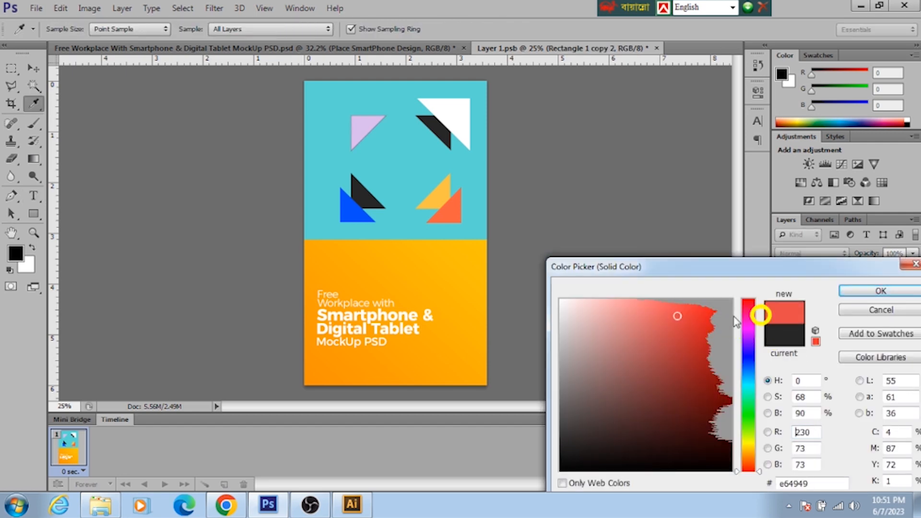
pyautogui.click(890, 292)
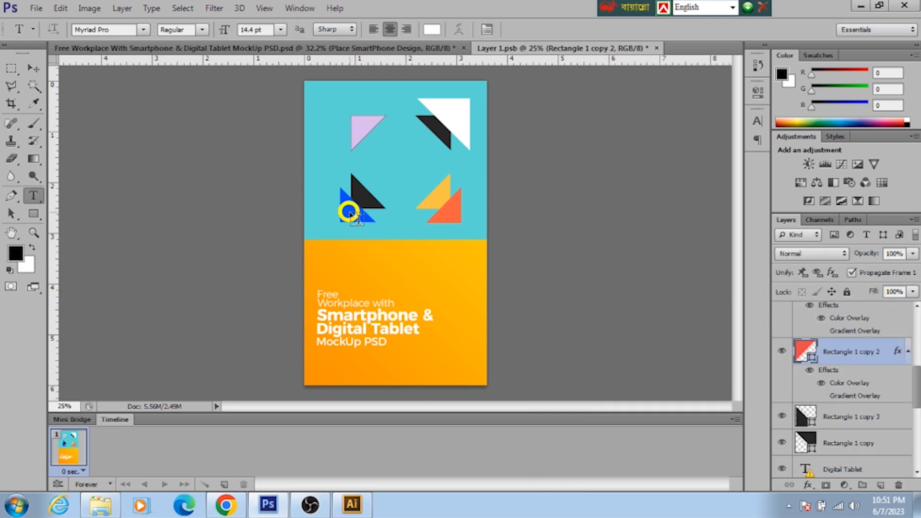
# Step: Fill the black triangle on the Rectangle 1 copy 3 layer with the yellow swatch, without creating a new rectangle
pyautogui.click(32, 67)
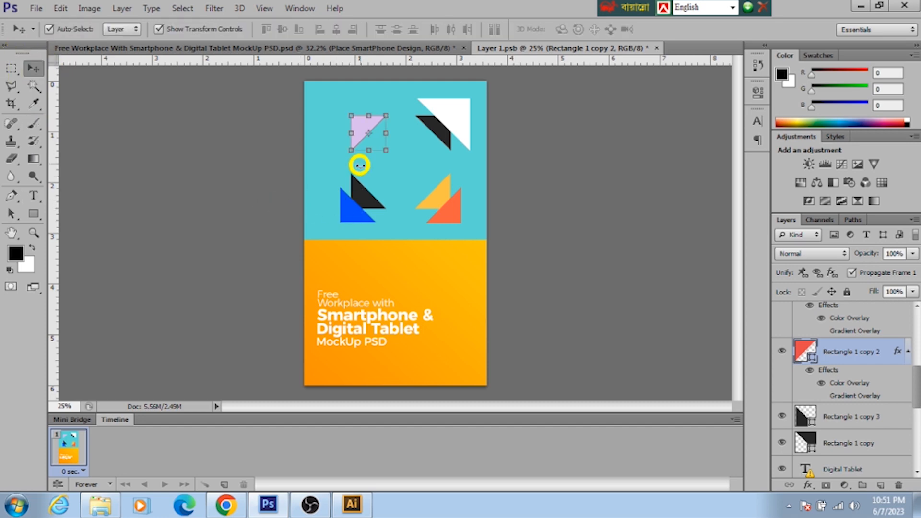
pyautogui.click(33, 213)
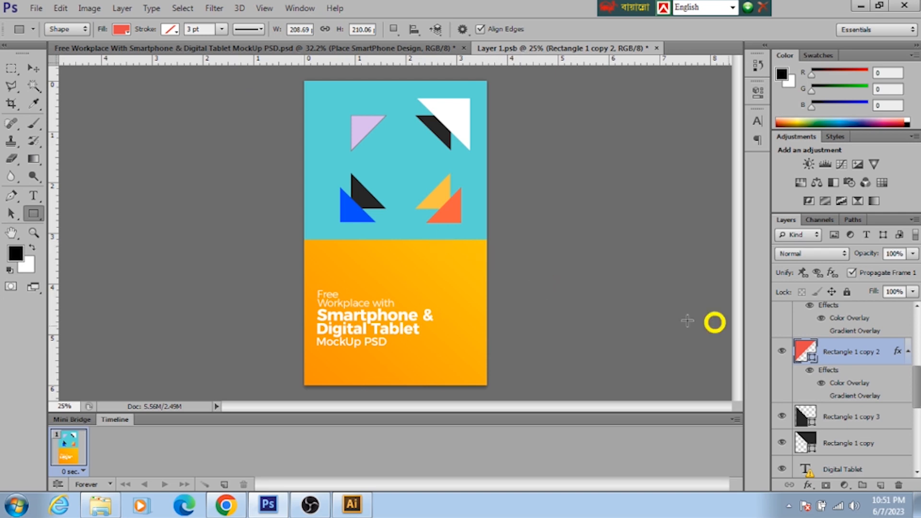
pyautogui.click(815, 412)
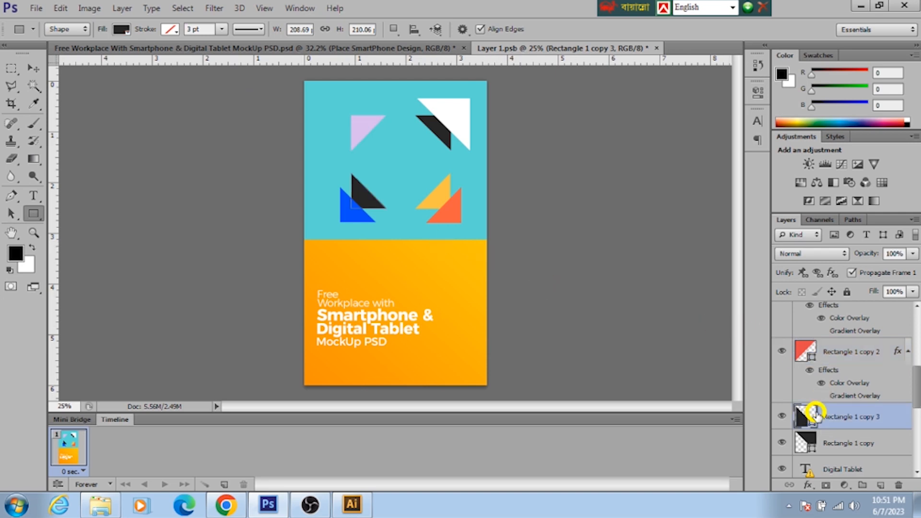
pyautogui.click(118, 30)
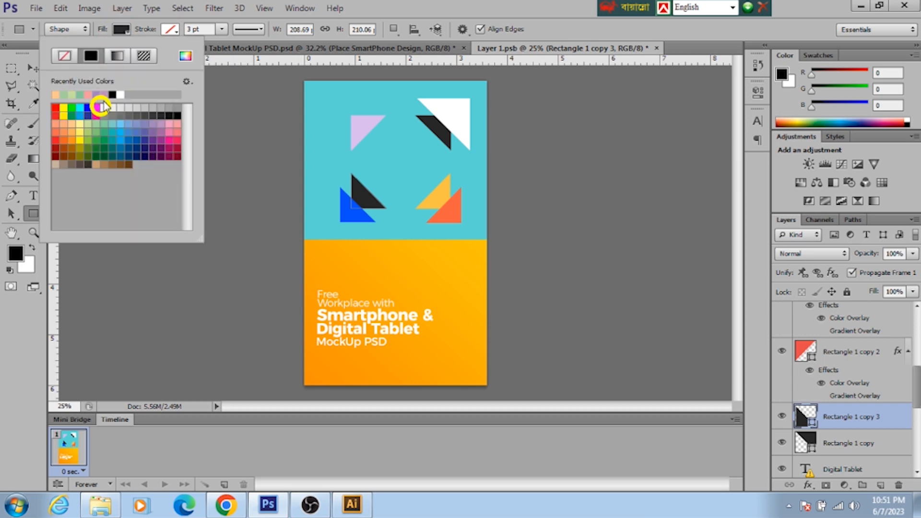
pyautogui.click(65, 107)
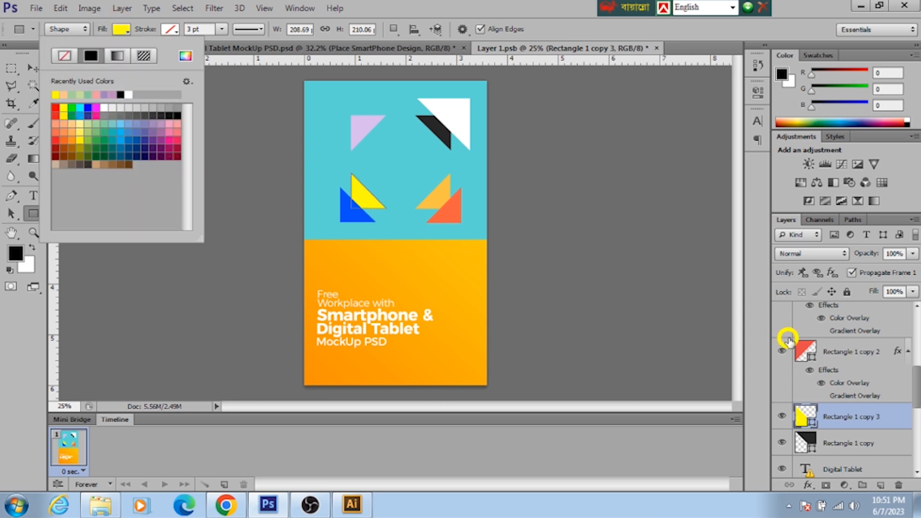
pyautogui.click(706, 301)
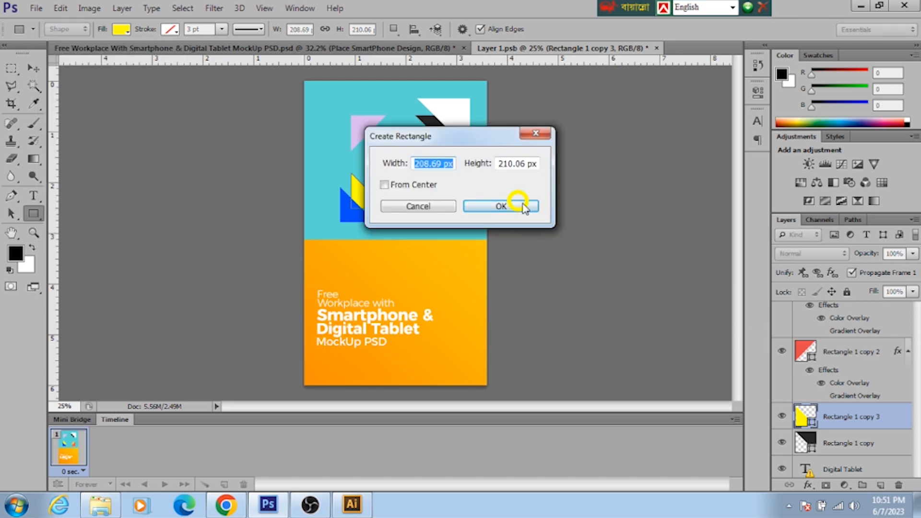
pyautogui.click(535, 133)
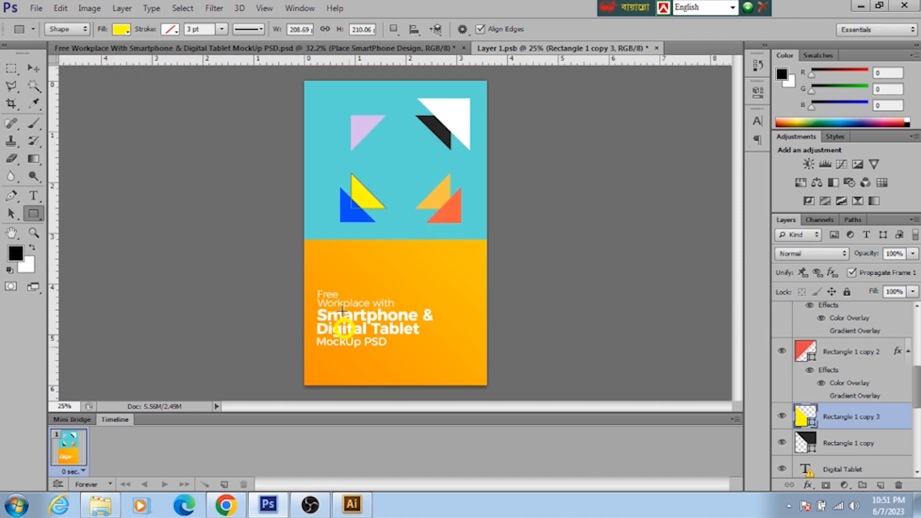
# Step: Examine the Workplace with, Free copy and Smartphone & text layers and the layers beneath them
pyautogui.scroll(5, 887, 398)
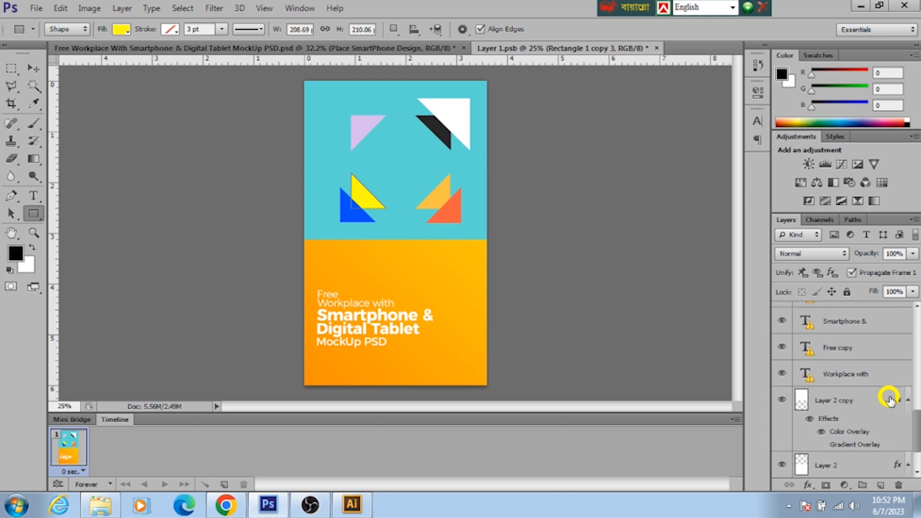
pyautogui.click(840, 377)
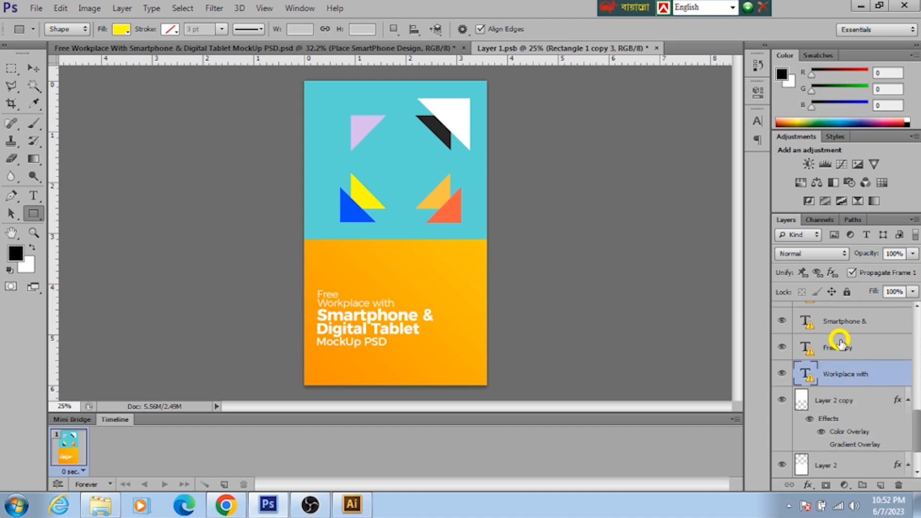
pyautogui.click(838, 347)
pyautogui.click(835, 321)
pyautogui.scroll(-1, 868, 437)
pyautogui.scroll(-1, 867, 437)
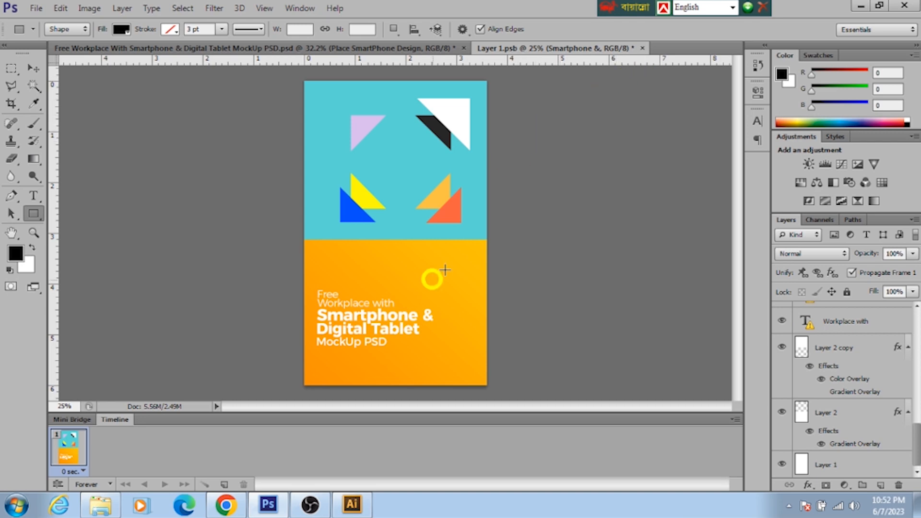
# Step: Save the edited smartphone design Layer 1.psb and close it to return to the mockup
pyautogui.click(36, 8)
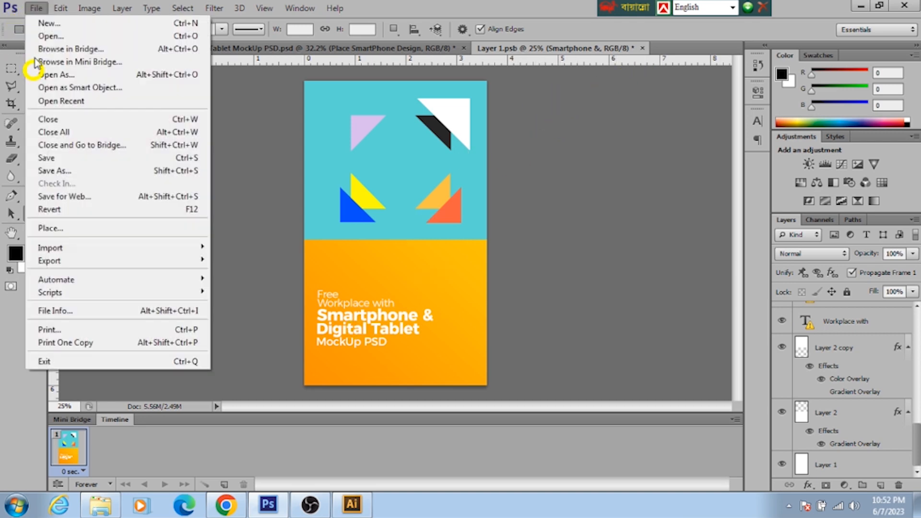
pyautogui.click(45, 158)
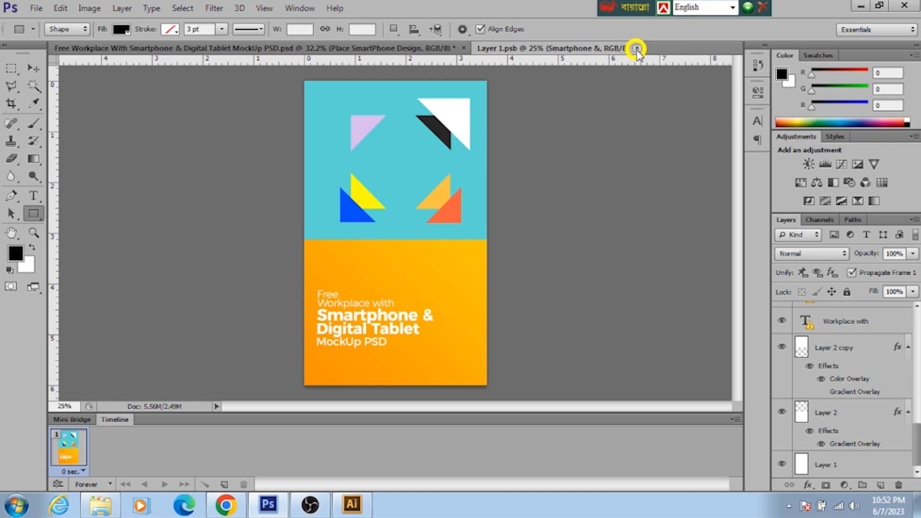
pyautogui.click(639, 48)
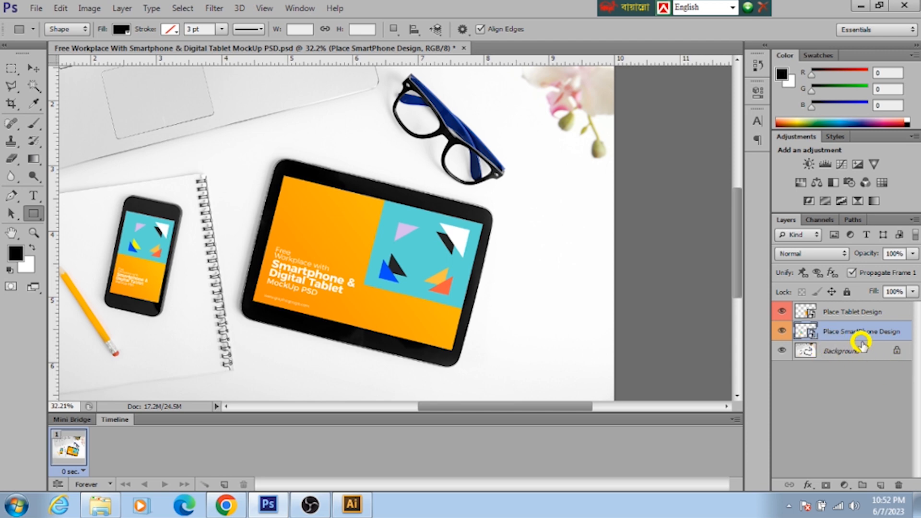
pyautogui.click(836, 316)
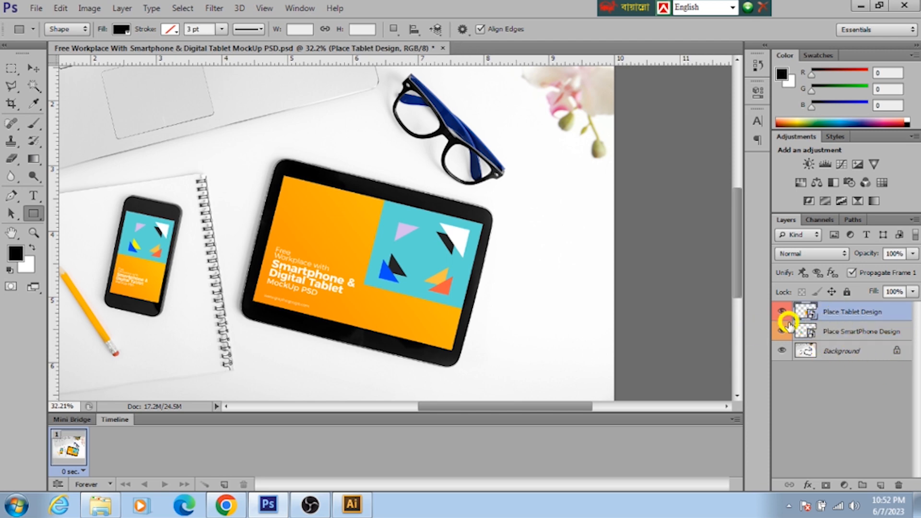
pyautogui.doubleClick(811, 313)
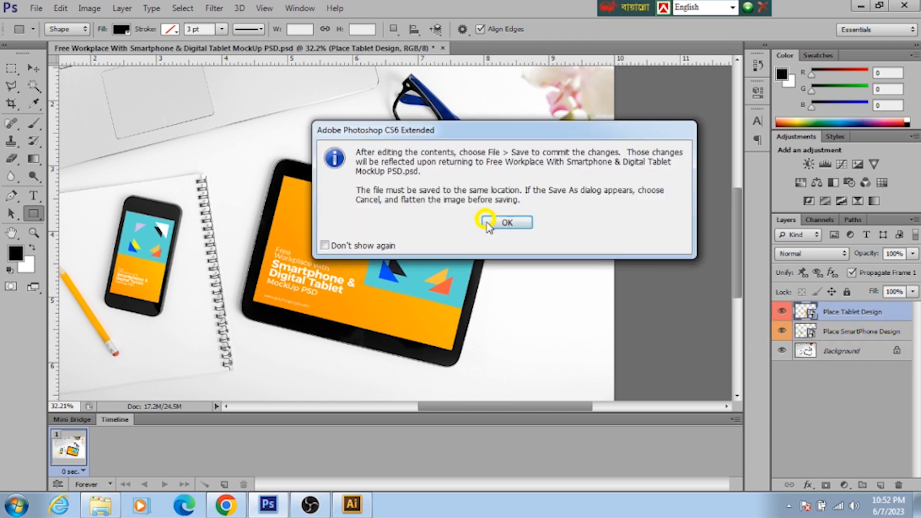
pyautogui.click(502, 221)
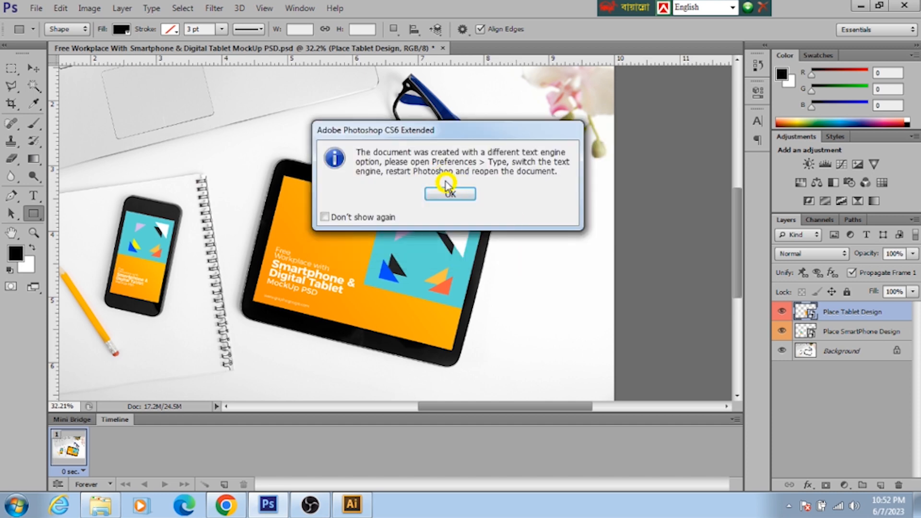
pyautogui.click(446, 187)
pyautogui.click(455, 194)
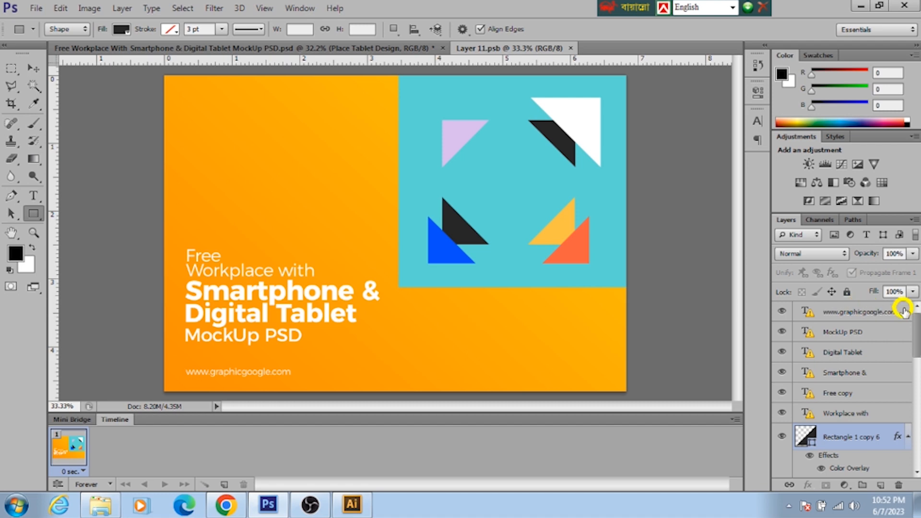
pyautogui.moveTo(884, 314); pyautogui.dragTo(902, 477)
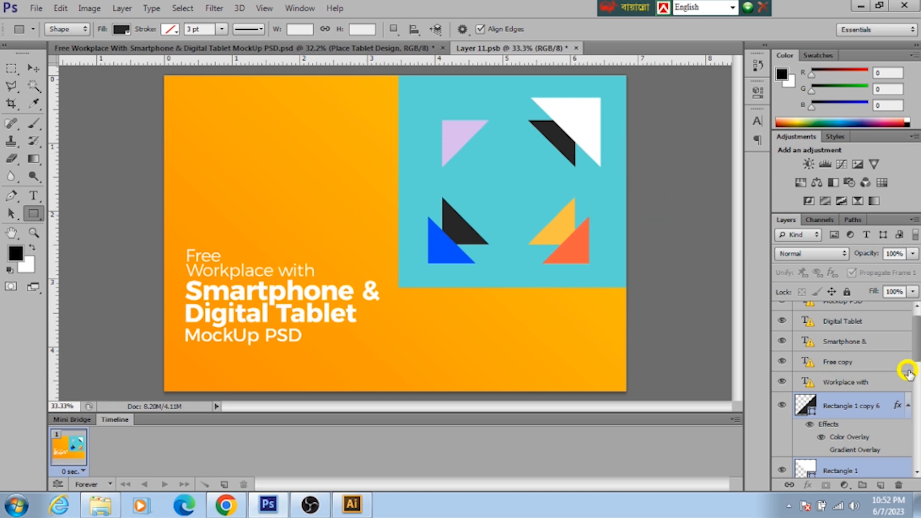
# Step: Add a solid colour fill layer in teal 3fb5ae to the tablet design
pyautogui.scroll(-10, 909, 373)
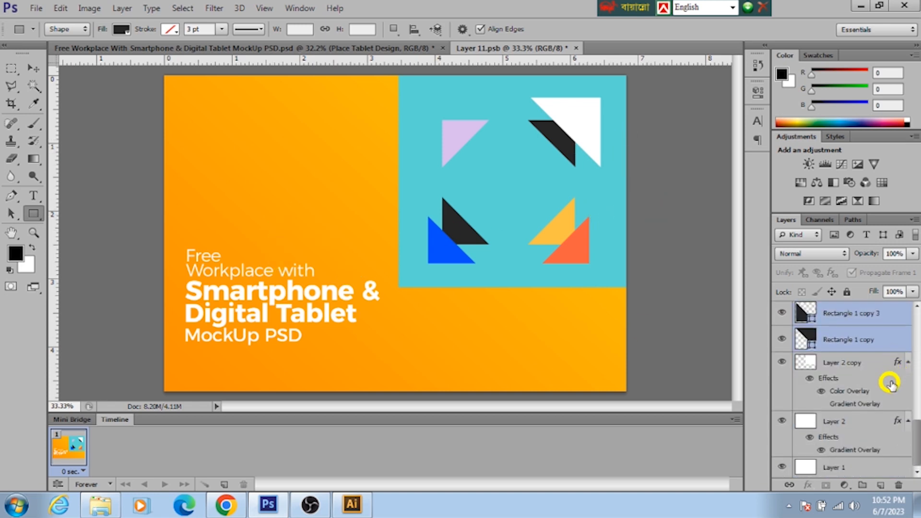
pyautogui.scroll(5, 891, 384)
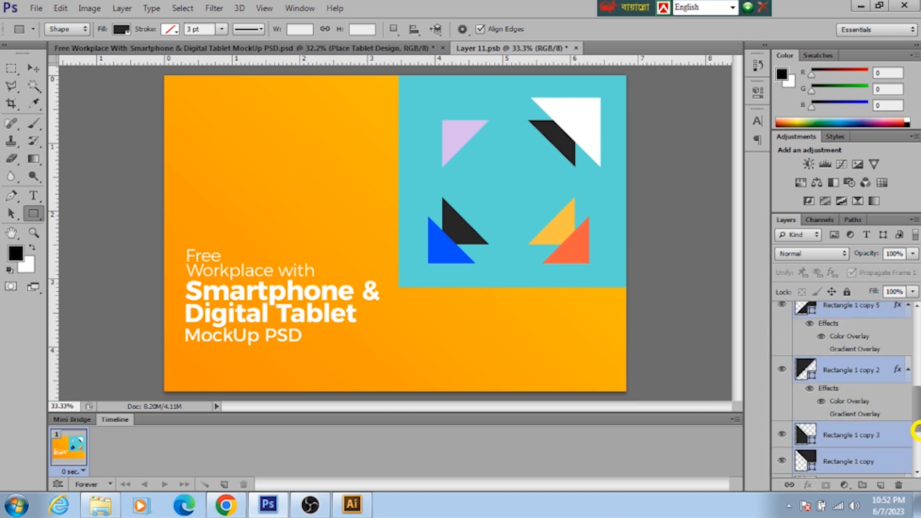
pyautogui.moveTo(916, 423); pyautogui.dragTo(916, 403)
pyautogui.scroll(-5, 917, 404)
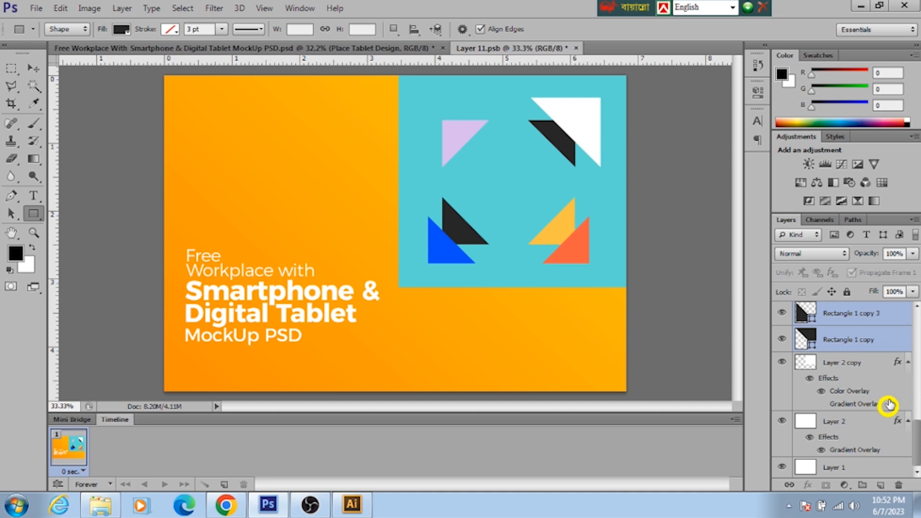
pyautogui.click(846, 485)
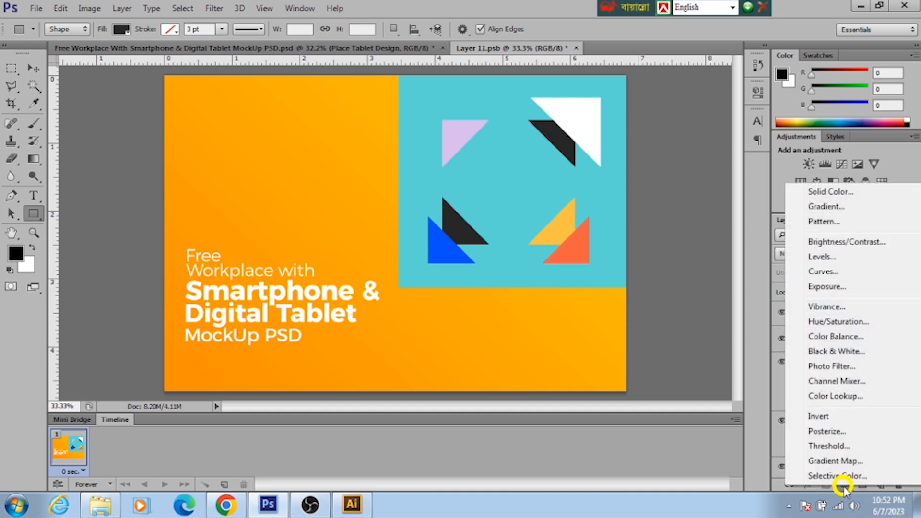
pyautogui.click(820, 191)
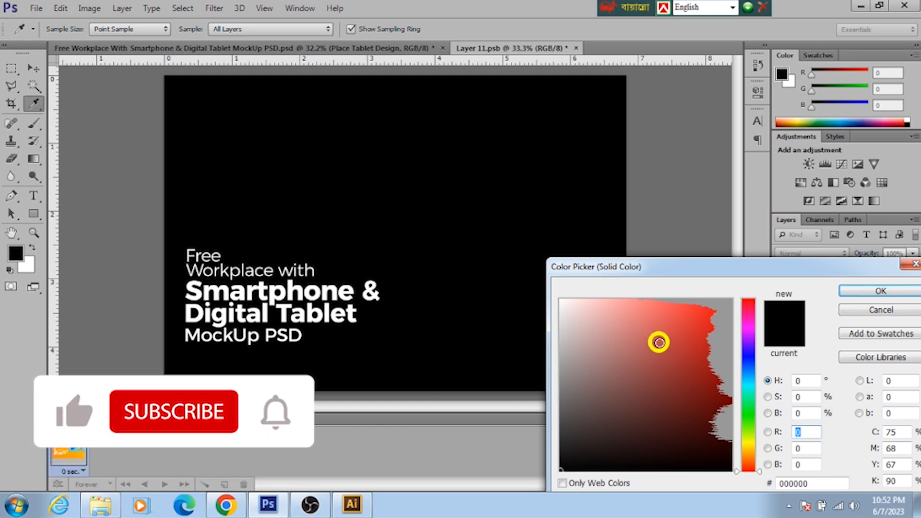
pyautogui.click(763, 386)
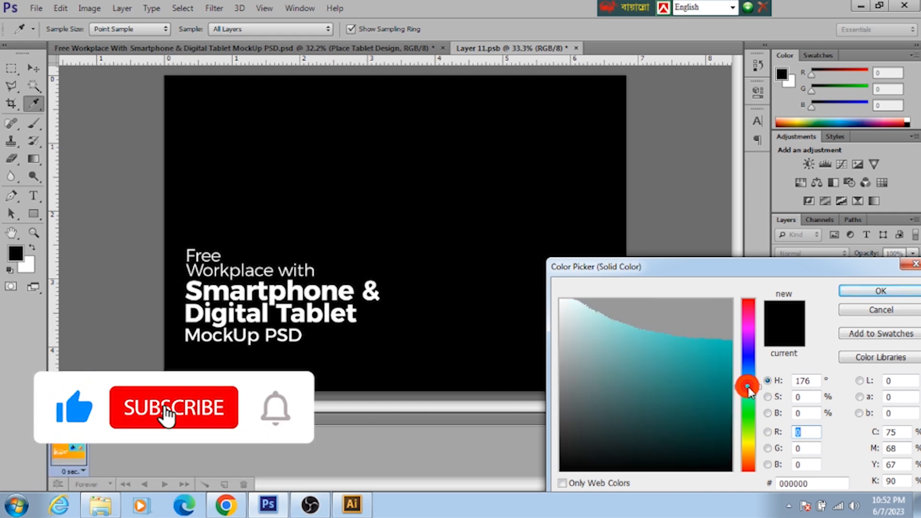
pyautogui.click(670, 357)
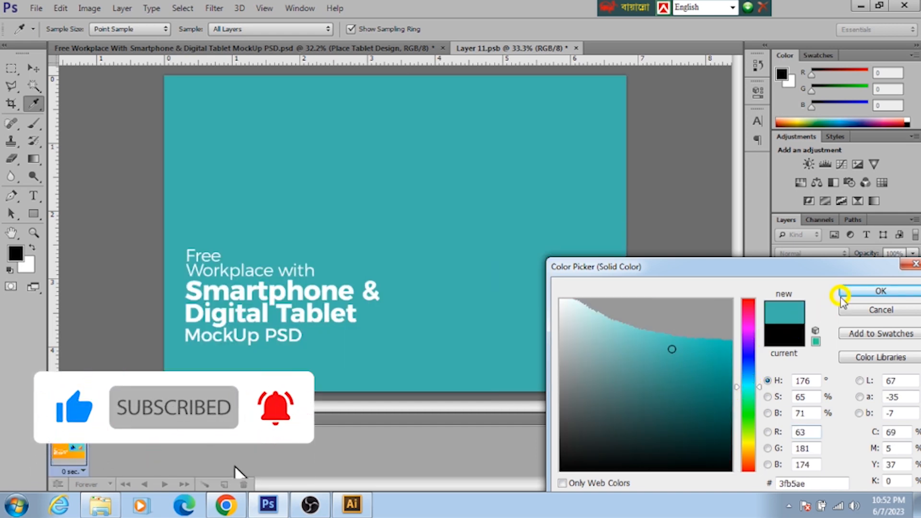
pyautogui.click(849, 290)
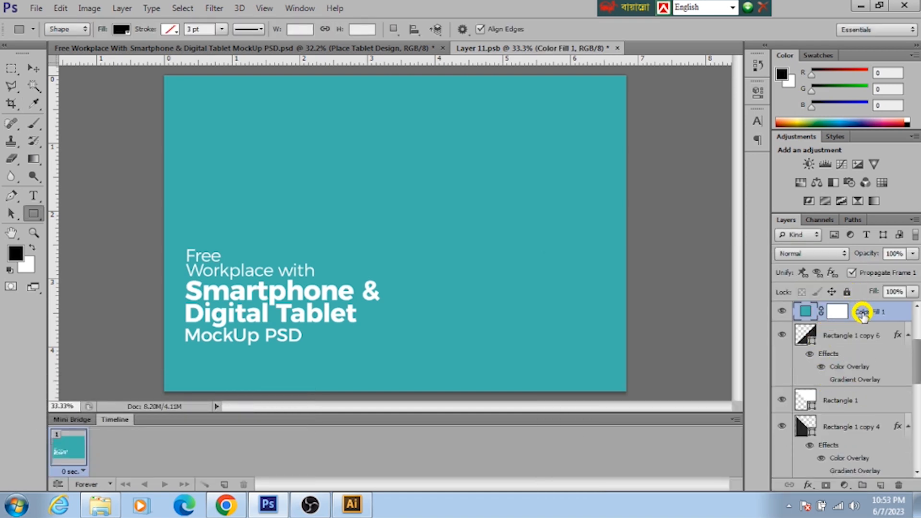
# Step: Move the teal fill layer down the layer stack to sit between Layer 2 and Layer 1
pyautogui.scroll(-5, 856, 505)
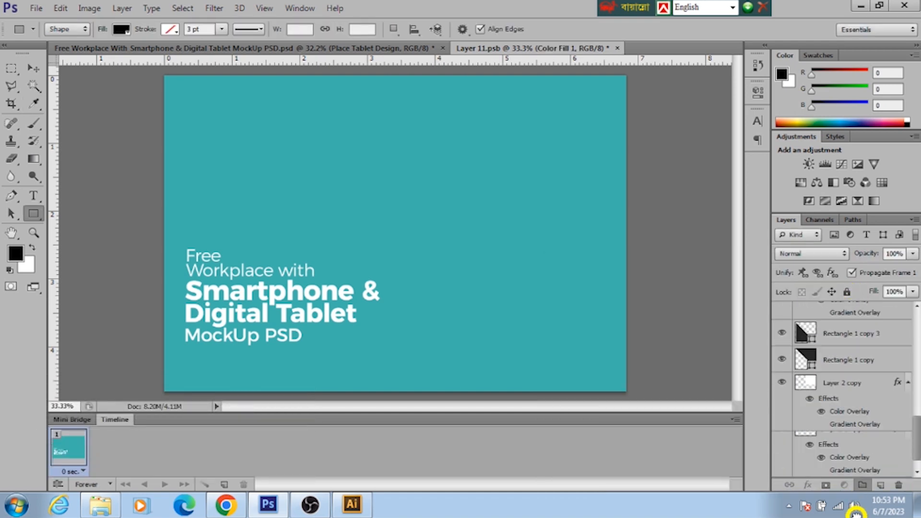
pyautogui.moveTo(855, 507); pyautogui.dragTo(855, 461)
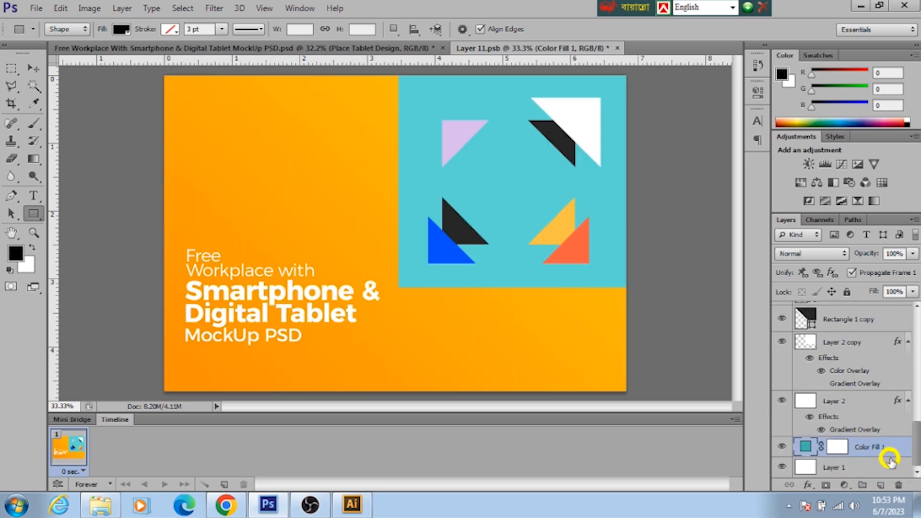
pyautogui.scroll(8, 890, 461)
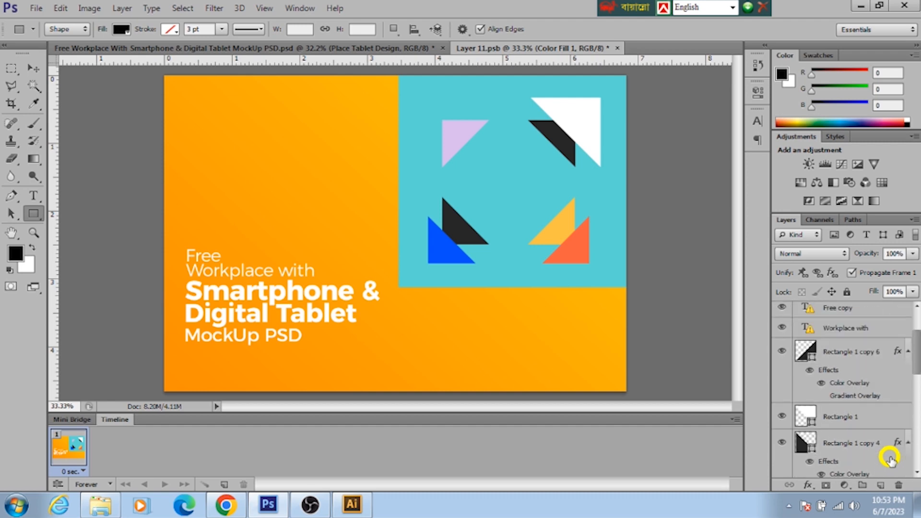
pyautogui.scroll(-8, 890, 461)
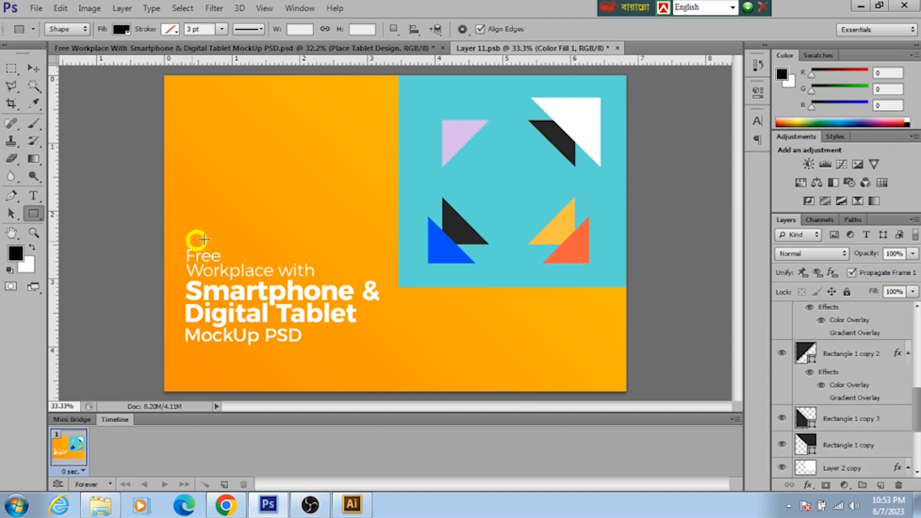
# Step: Delete Layer 2, the orange gradient background of the tablet design
pyautogui.click(33, 68)
pyautogui.click(256, 195)
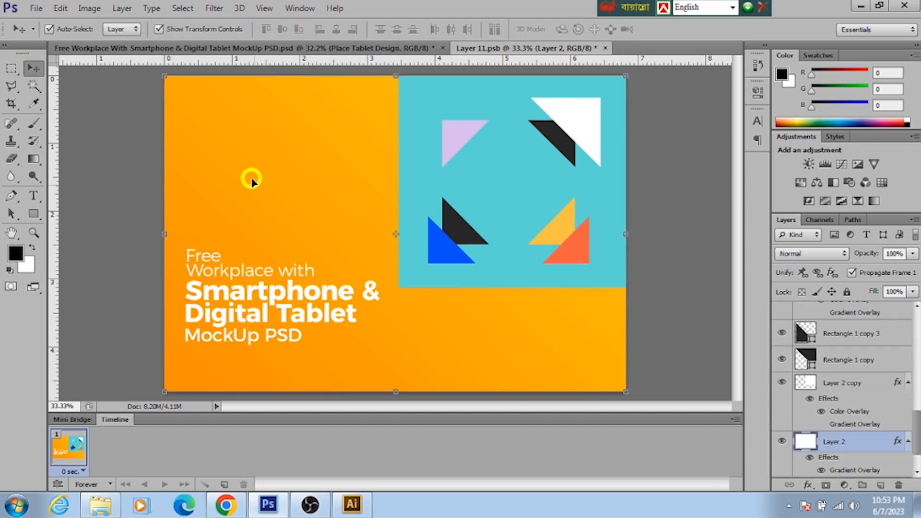
pyautogui.moveTo(256, 182); pyautogui.dragTo(1, 188)
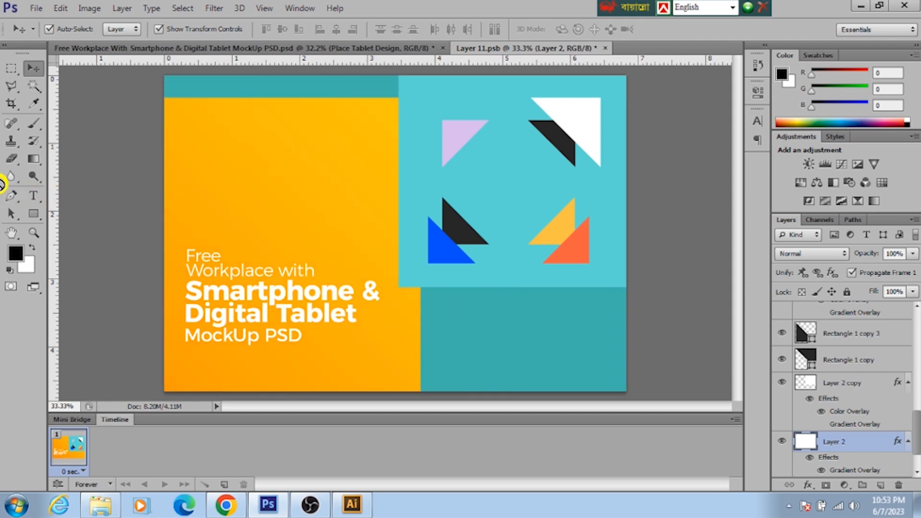
pyautogui.moveTo(218, 180); pyautogui.dragTo(280, 188)
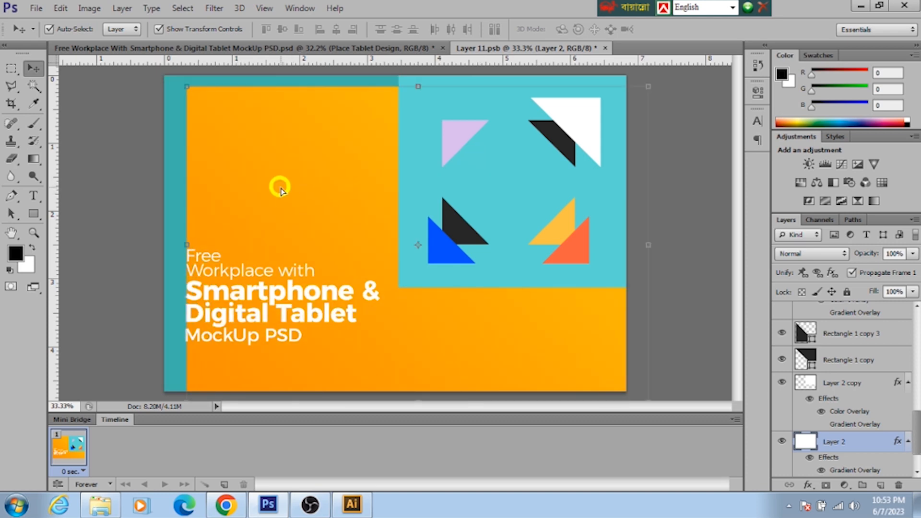
pyautogui.press('Delete')
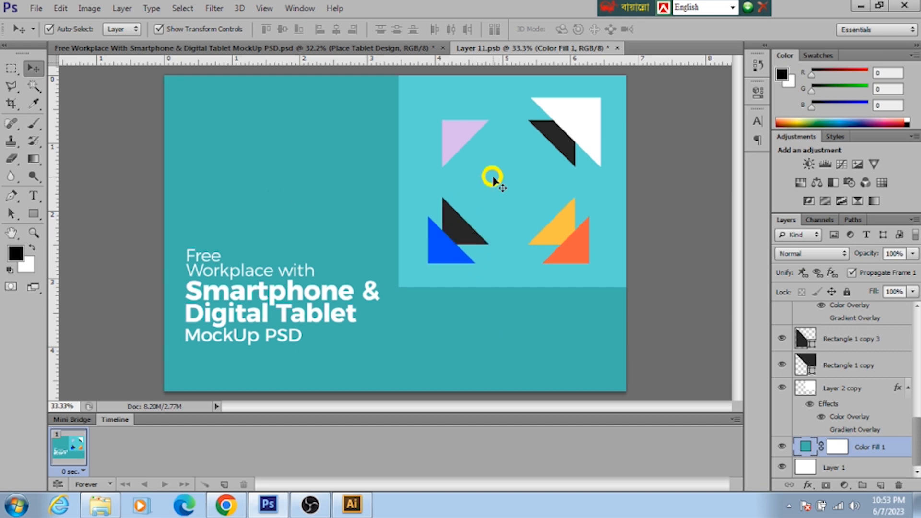
# Step: Sample the light turquoise behind the triangles as the foreground colour and copy its hex code 5bd7d5
pyautogui.click(33, 103)
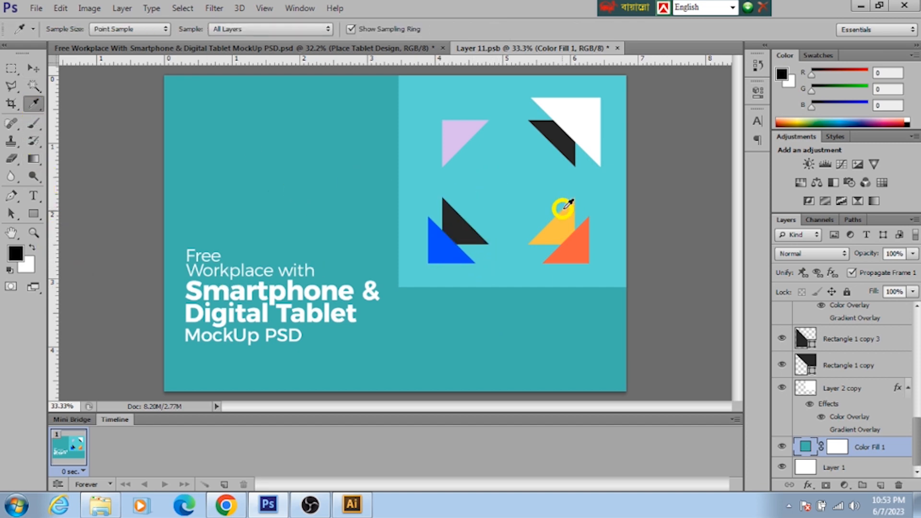
pyautogui.click(501, 183)
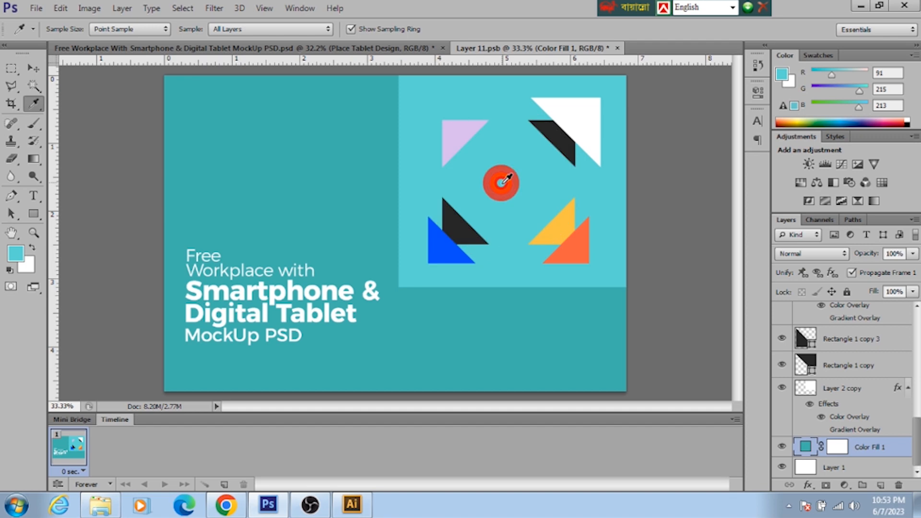
pyautogui.click(13, 258)
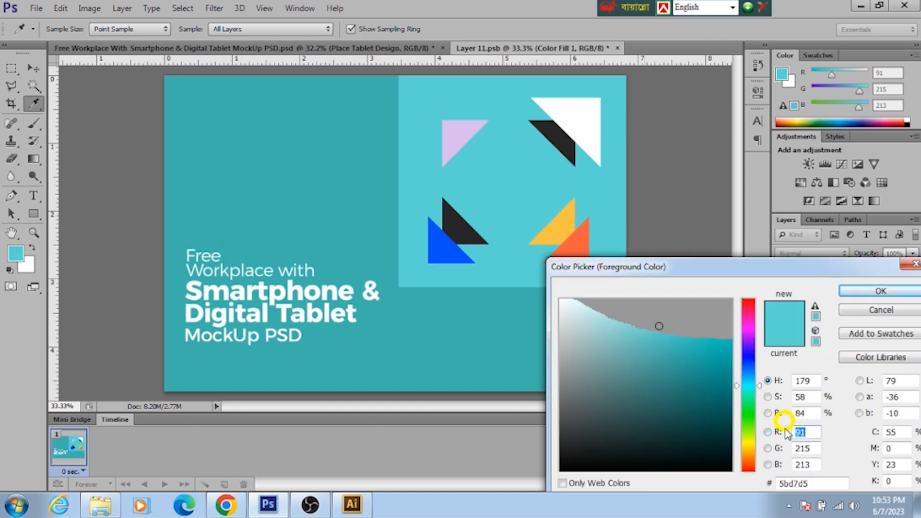
pyautogui.moveTo(759, 269); pyautogui.dragTo(598, 100)
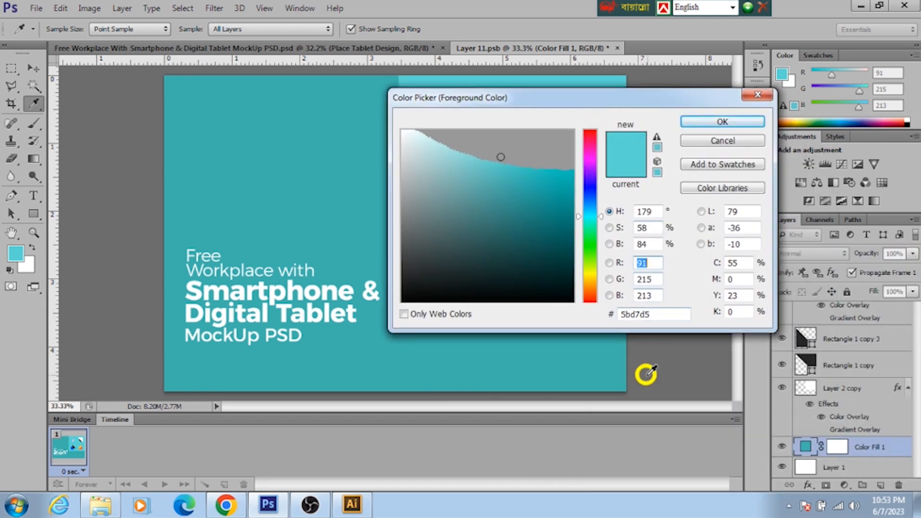
pyautogui.moveTo(670, 315); pyautogui.dragTo(575, 315)
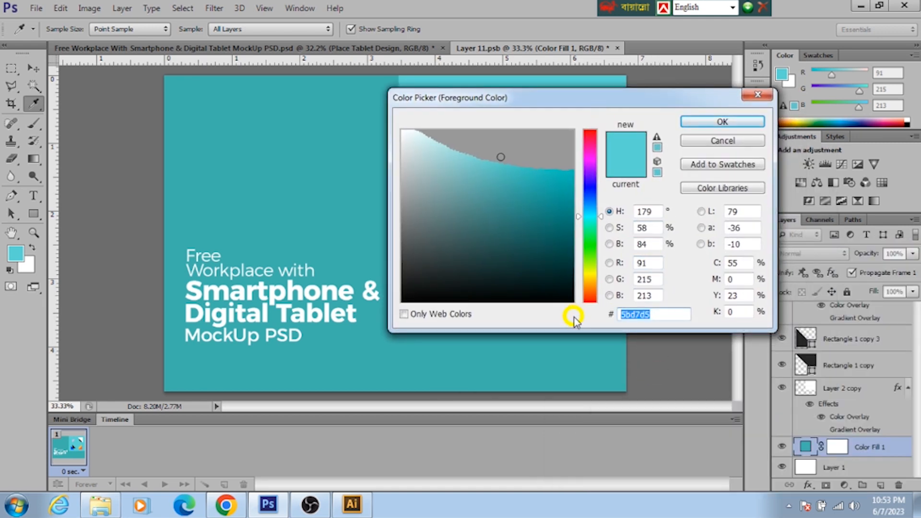
pyautogui.rightClick(627, 315)
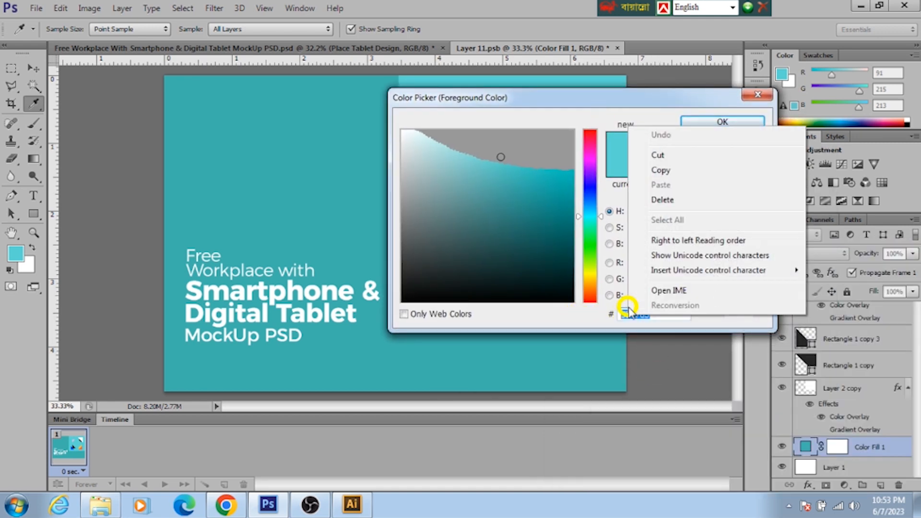
pyautogui.click(664, 172)
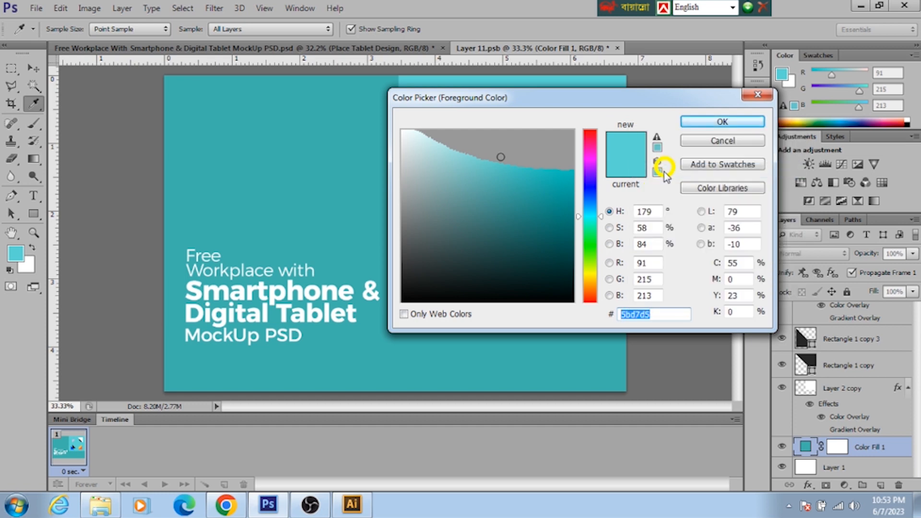
pyautogui.click(717, 122)
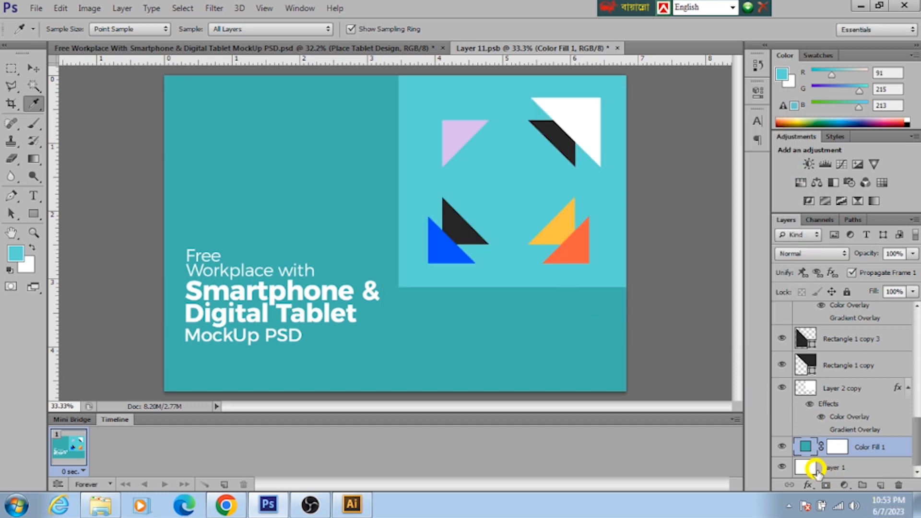
# Step: Change the Color Fill 1 layer's colour to the copied hex code 5bd7d5
pyautogui.doubleClick(807, 446)
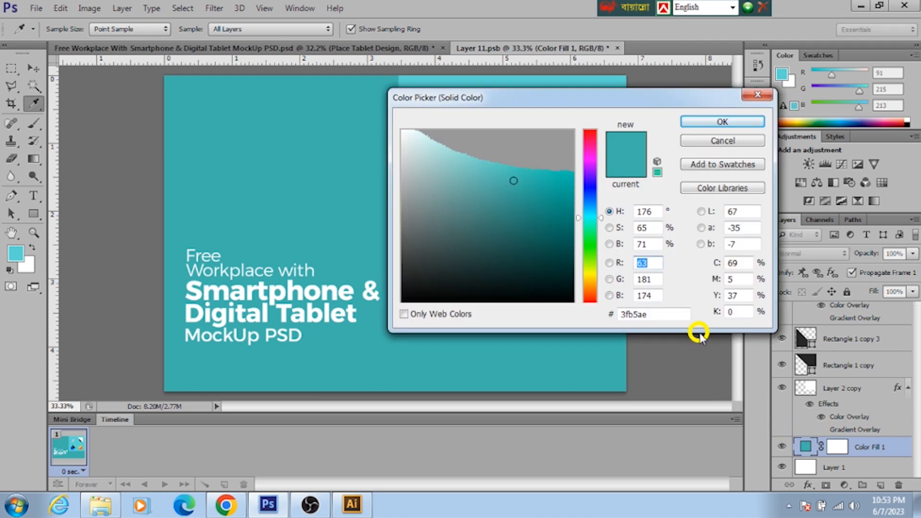
pyautogui.doubleClick(634, 314)
pyautogui.rightClick(640, 314)
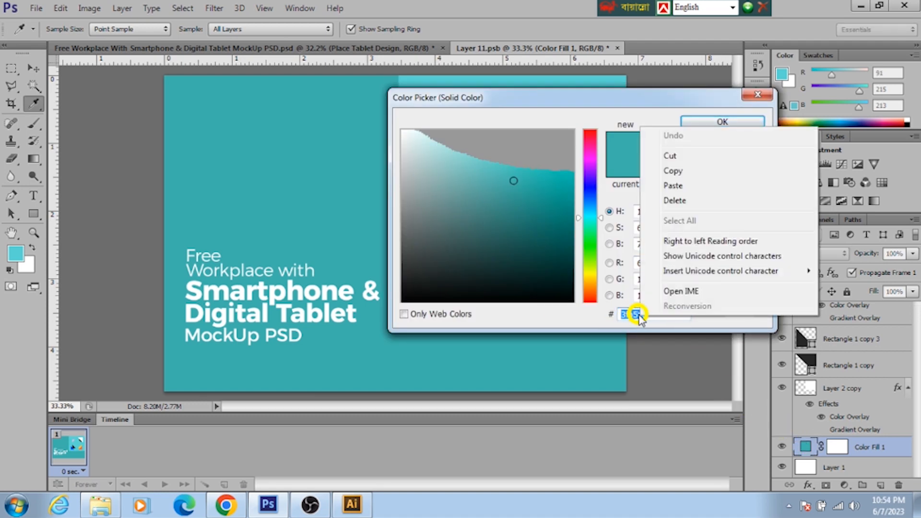
pyautogui.click(672, 185)
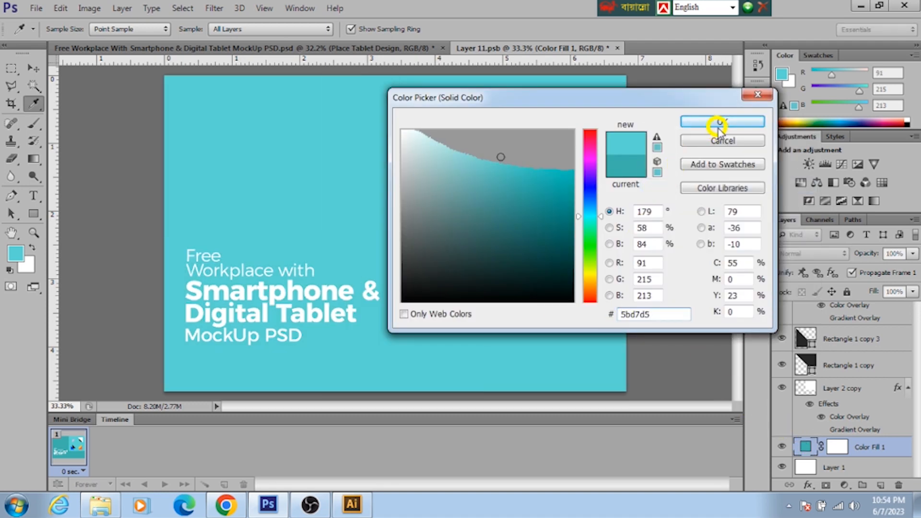
pyautogui.click(719, 124)
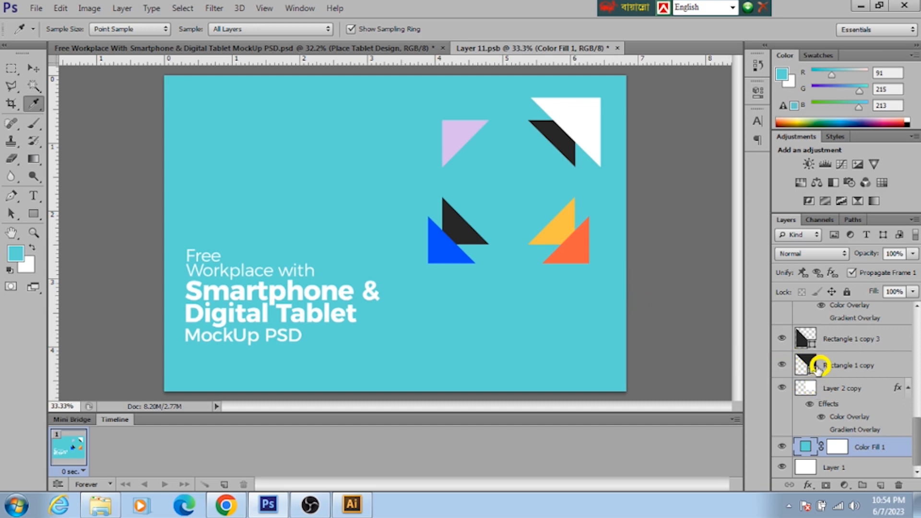
# Step: Set the shape fill of the lilac triangle layer, Rectangle 1 copy 2, to yellow
pyautogui.click(841, 366)
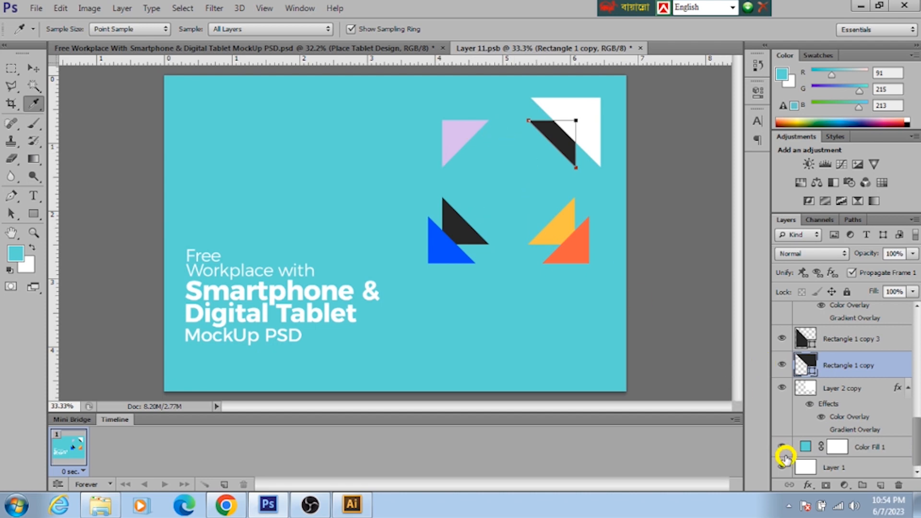
pyautogui.click(851, 340)
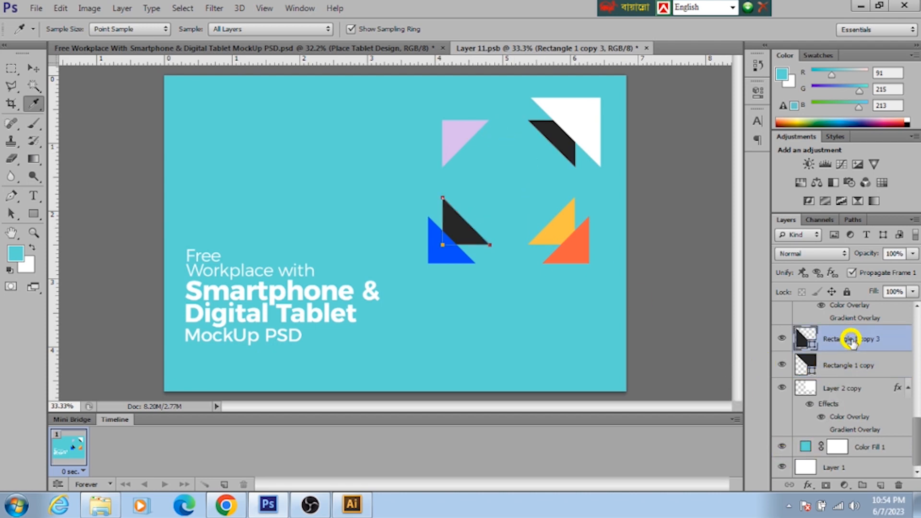
pyautogui.scroll(3, 835, 404)
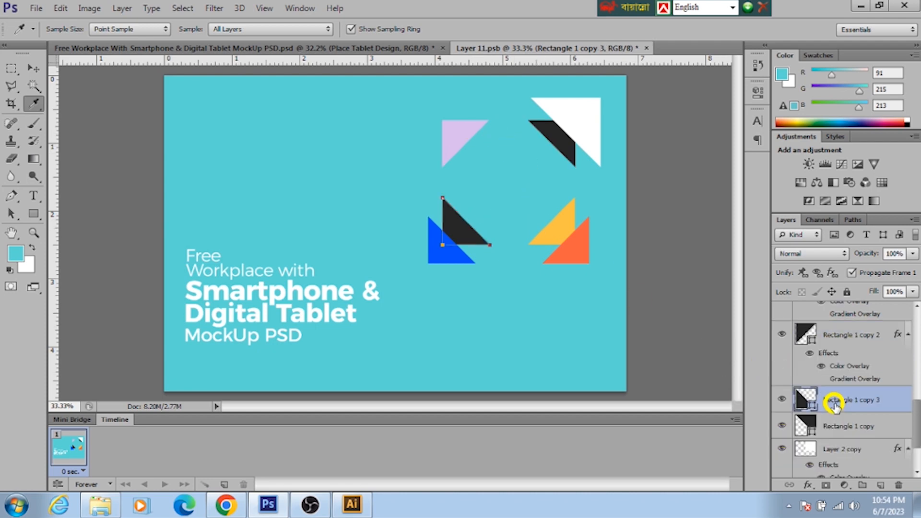
pyautogui.click(835, 336)
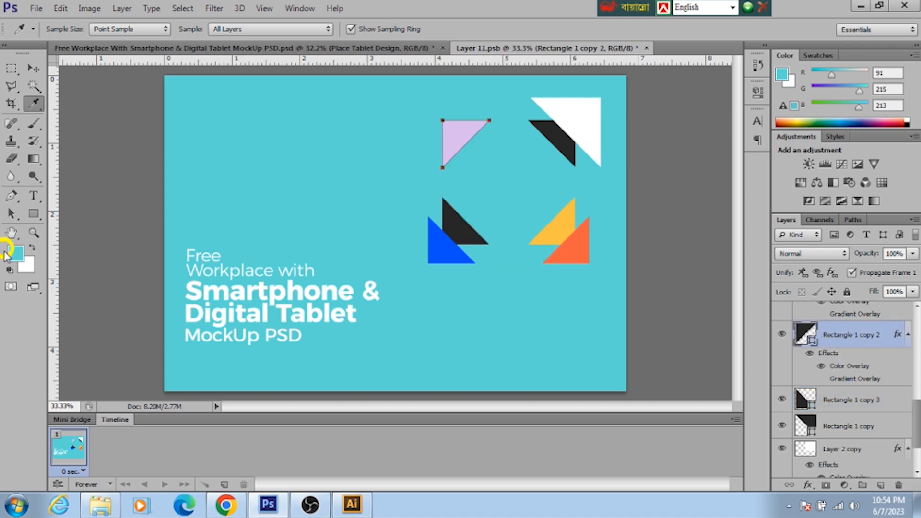
pyautogui.click(35, 214)
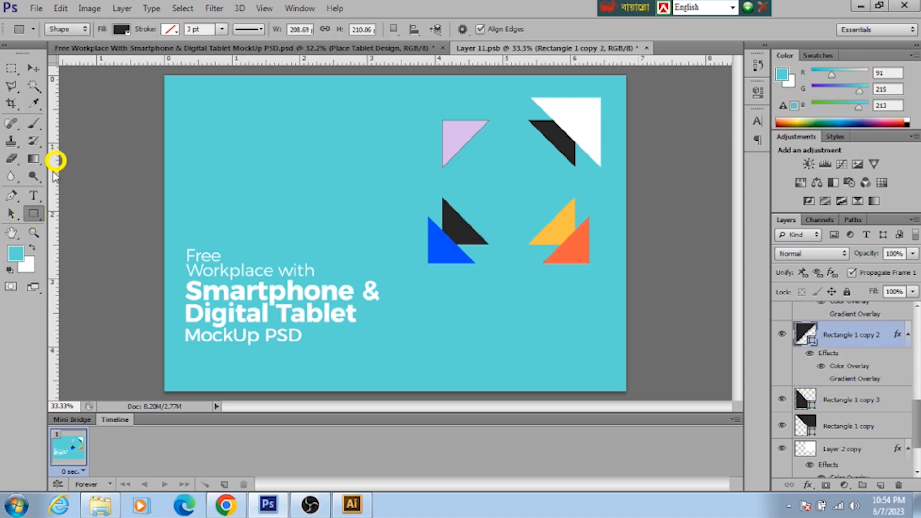
pyautogui.click(120, 30)
pyautogui.click(120, 31)
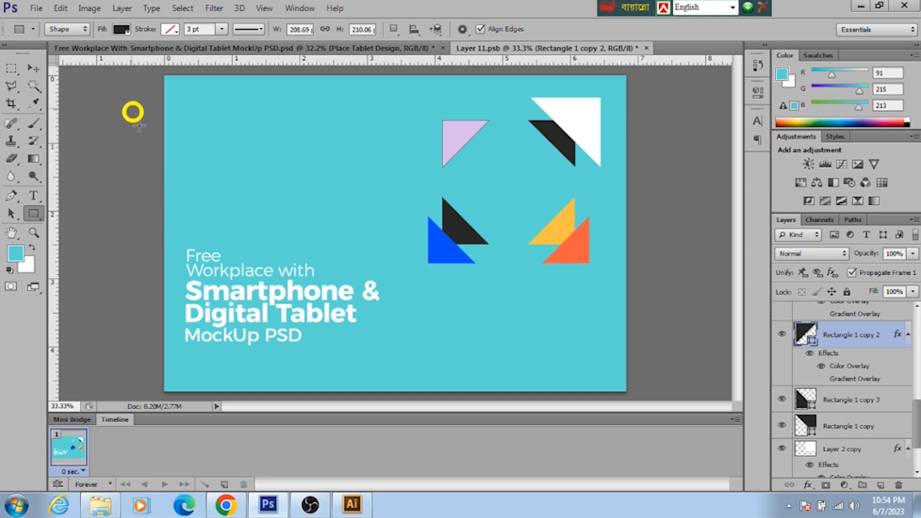
pyautogui.click(120, 30)
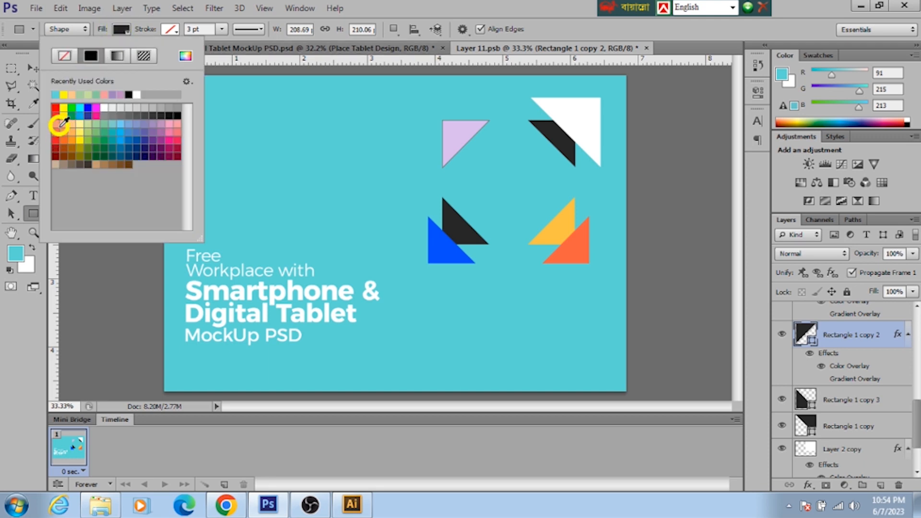
pyautogui.click(65, 106)
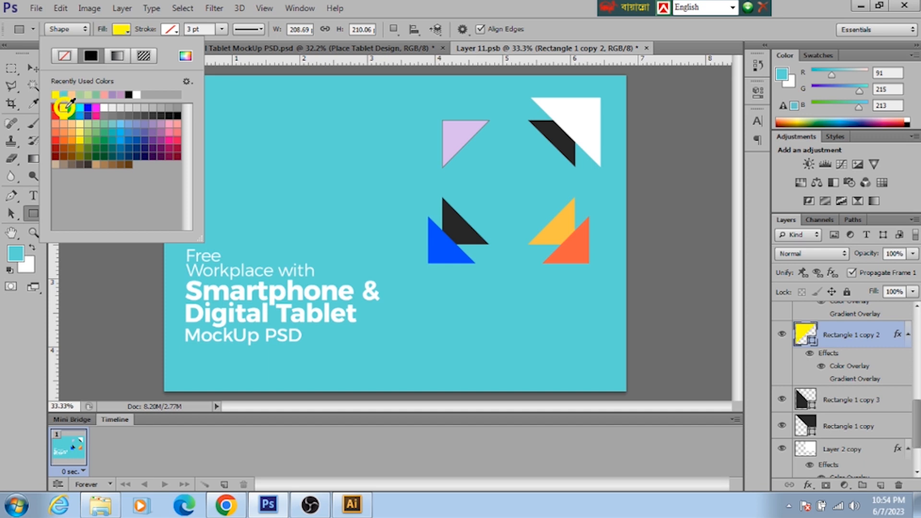
pyautogui.click(117, 30)
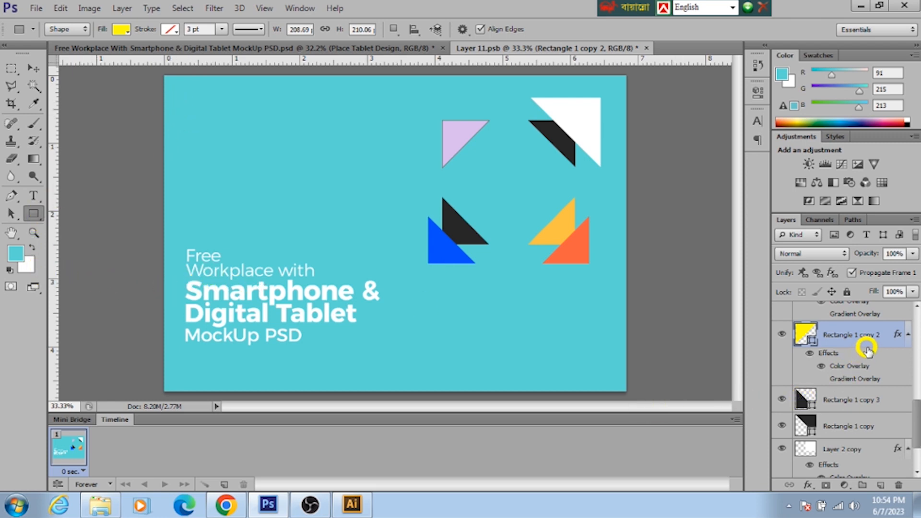
# Step: Select the lilac triangle and the Rectangle 1 layers in turn to identify which triangle each layer holds
pyautogui.click(34, 68)
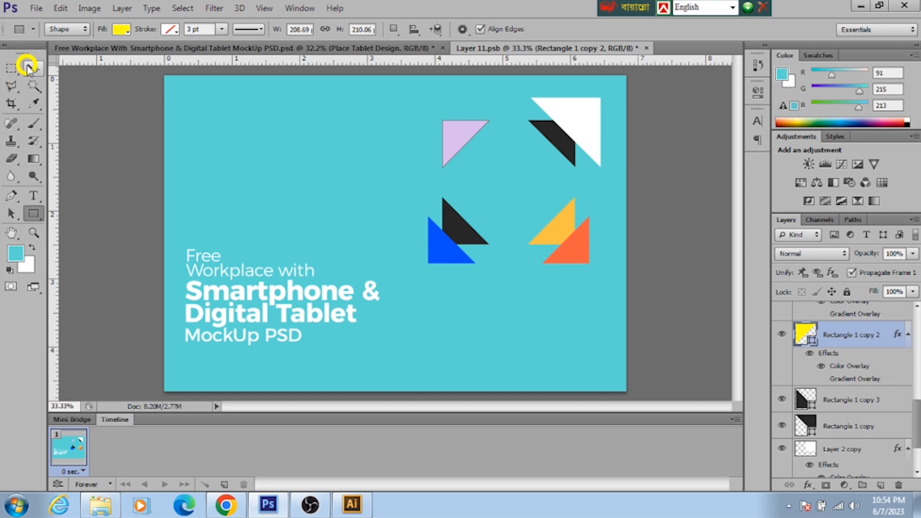
pyautogui.click(448, 128)
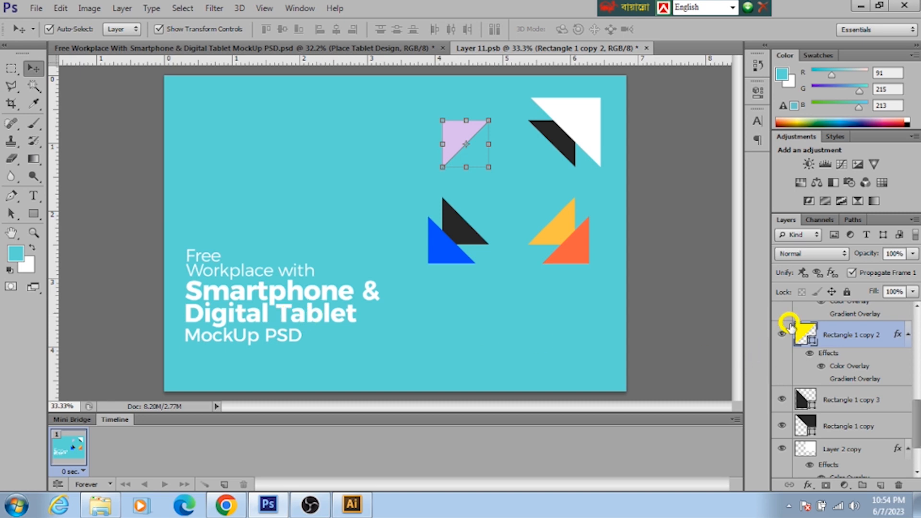
pyautogui.scroll(5, 791, 336)
pyautogui.scroll(1, 800, 406)
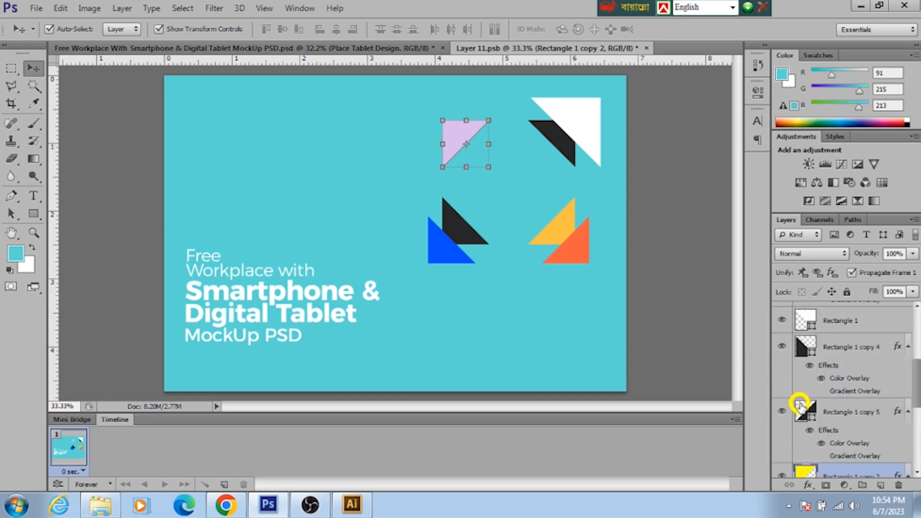
pyautogui.click(829, 412)
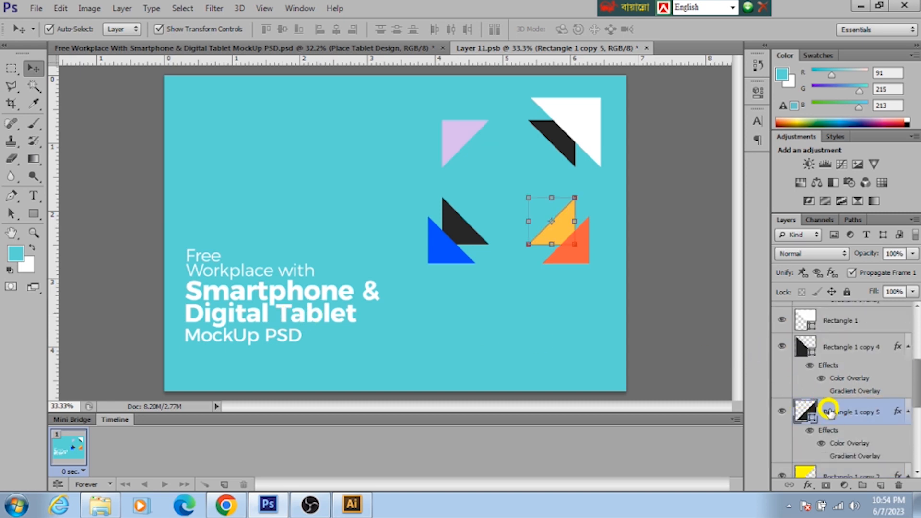
pyautogui.click(839, 347)
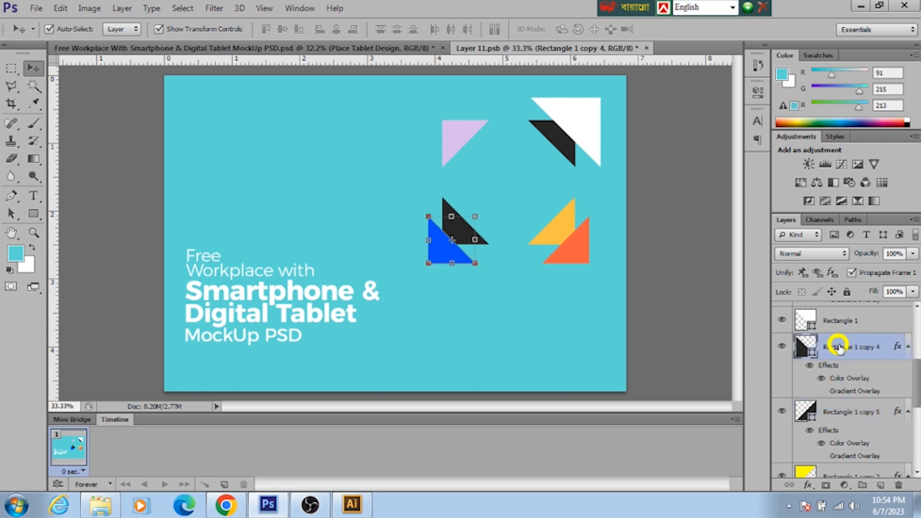
pyautogui.click(841, 321)
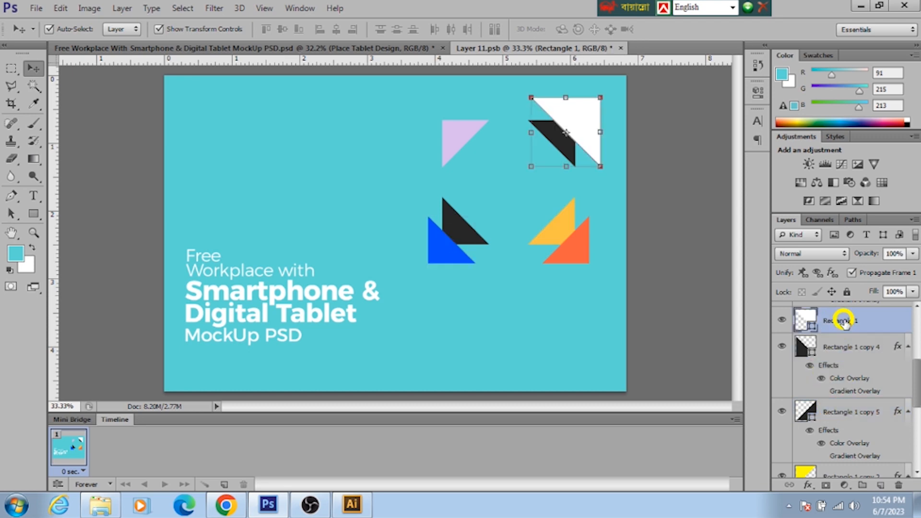
pyautogui.scroll(1, 835, 382)
pyautogui.scroll(2, 837, 384)
pyautogui.click(832, 364)
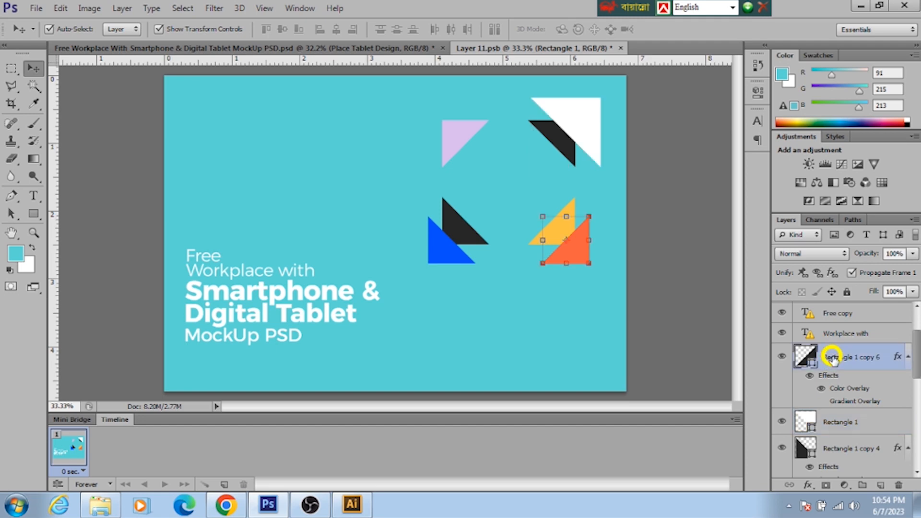
pyautogui.scroll(-2, 830, 381)
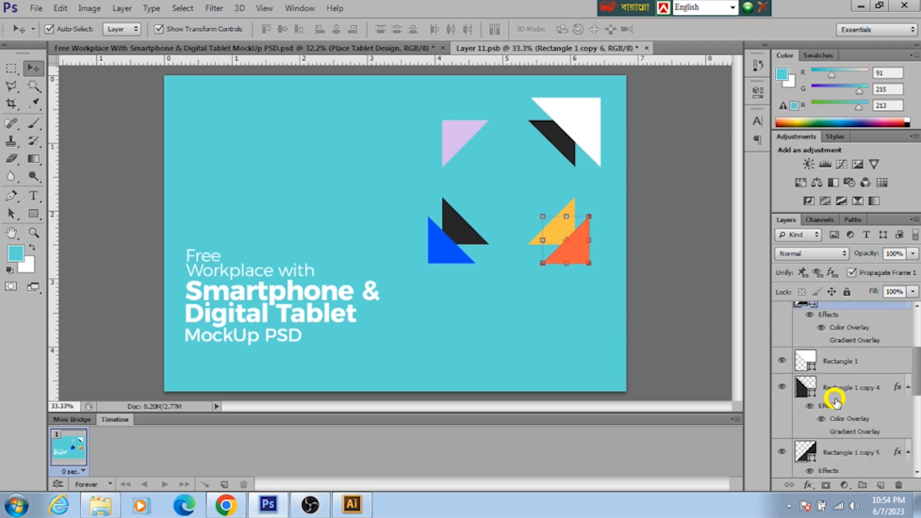
pyautogui.click(836, 363)
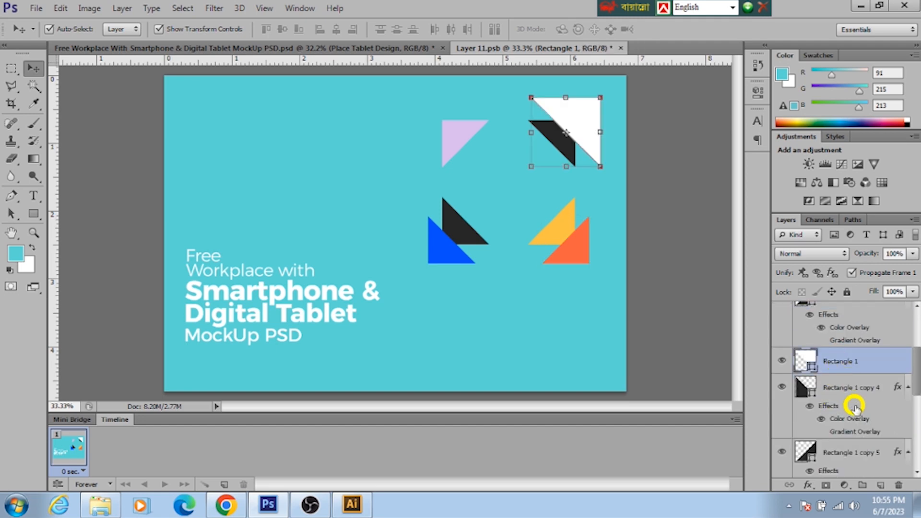
pyautogui.scroll(-1, 818, 400)
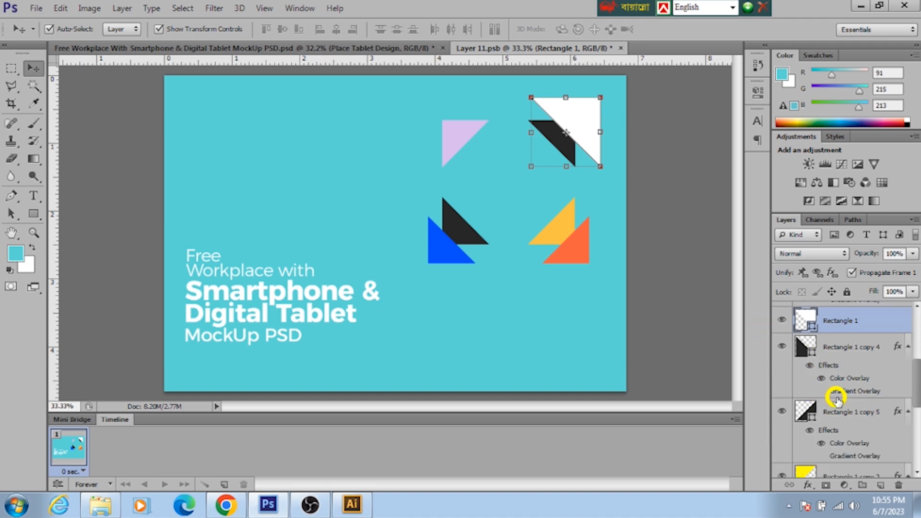
pyautogui.scroll(-2, 838, 399)
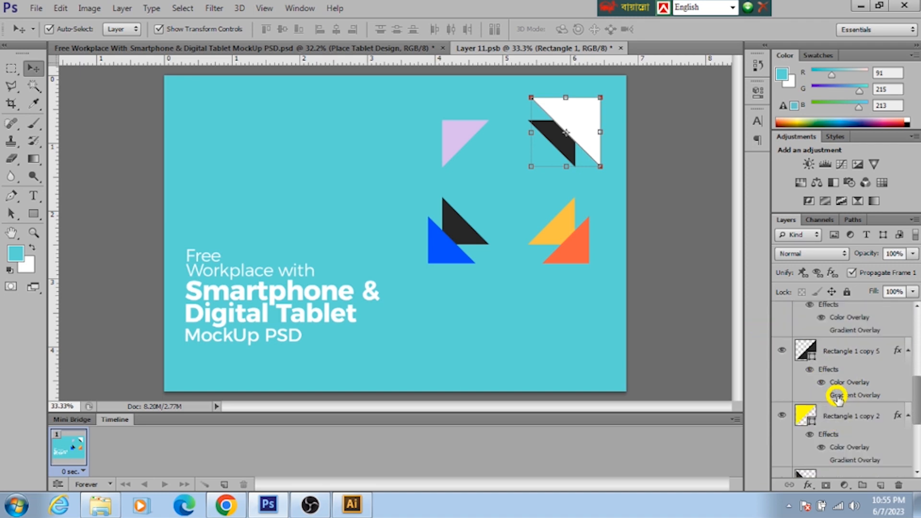
# Step: Hide and show the Rectangle 1 copy 2 layer twice to check which triangle it controls
pyautogui.click(784, 416)
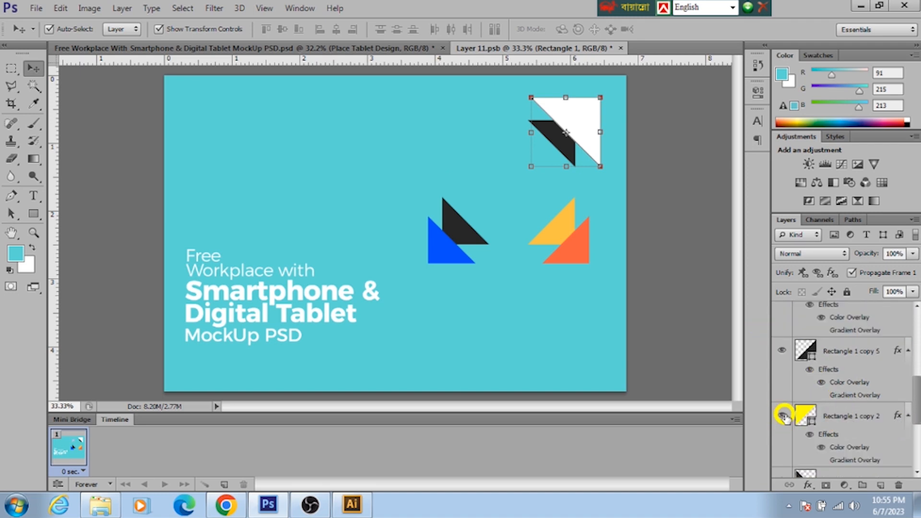
pyautogui.click(784, 416)
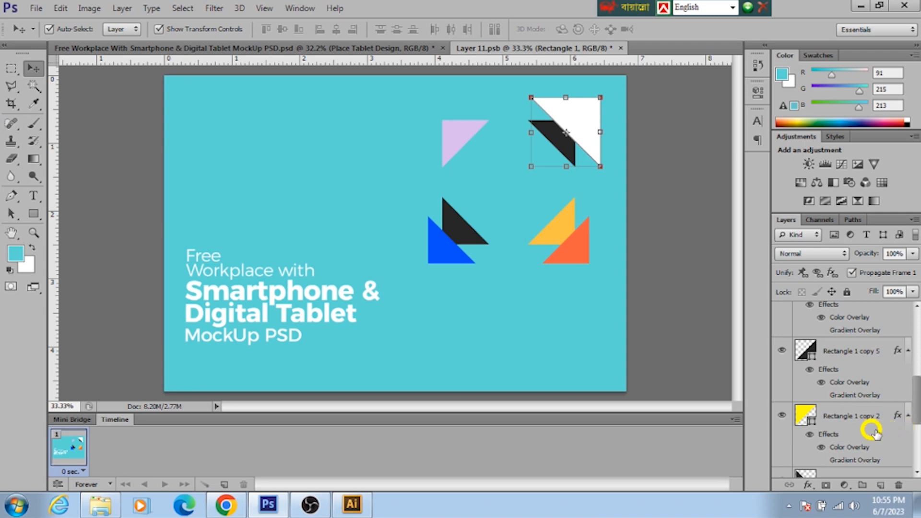
pyautogui.click(783, 416)
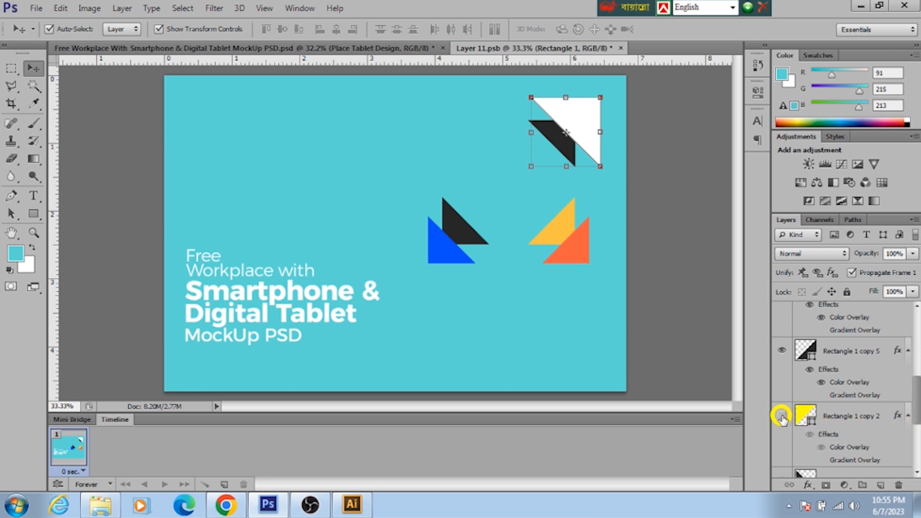
pyautogui.click(783, 416)
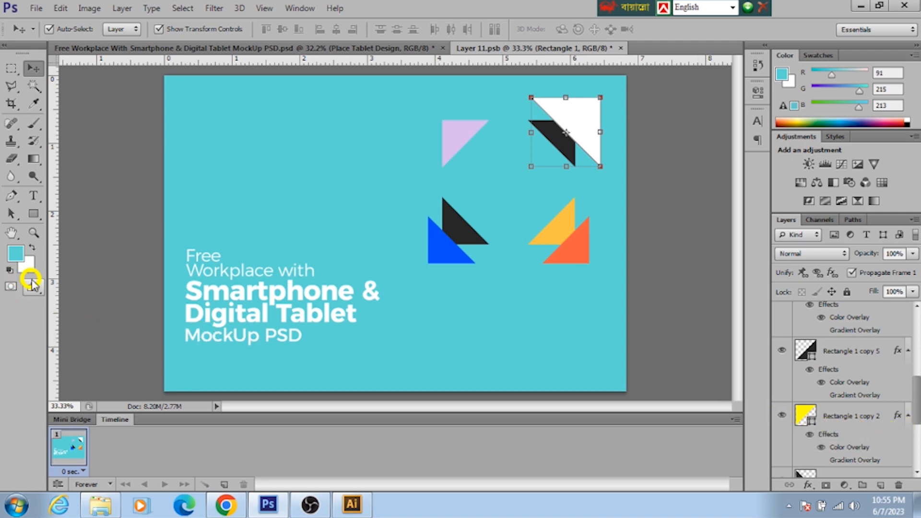
# Step: Change the solid fill colour of the Rectangle 1 copy 2 shape to a muted magenta-purple
pyautogui.click(34, 214)
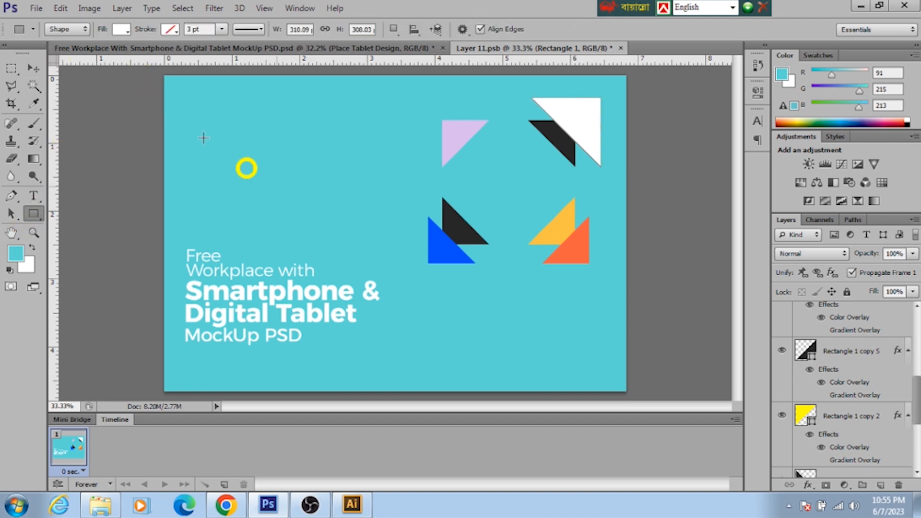
pyautogui.click(839, 419)
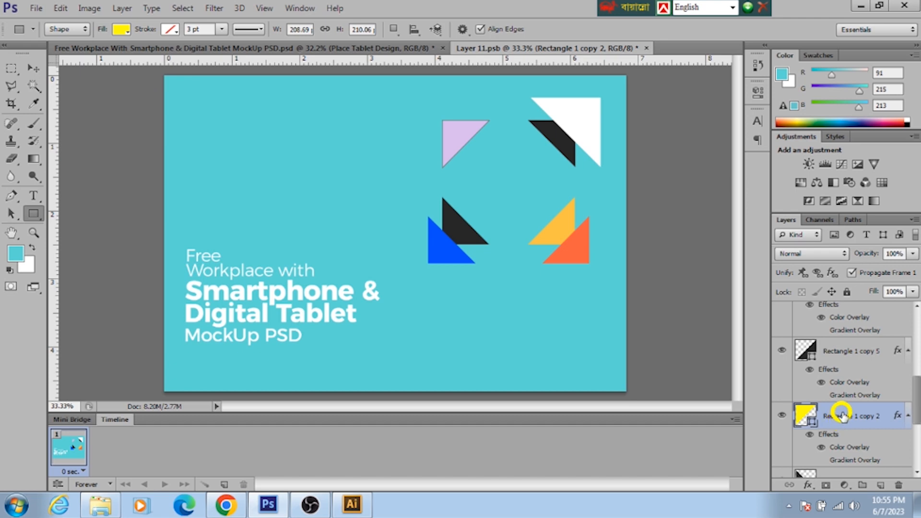
pyautogui.scroll(-2, 842, 415)
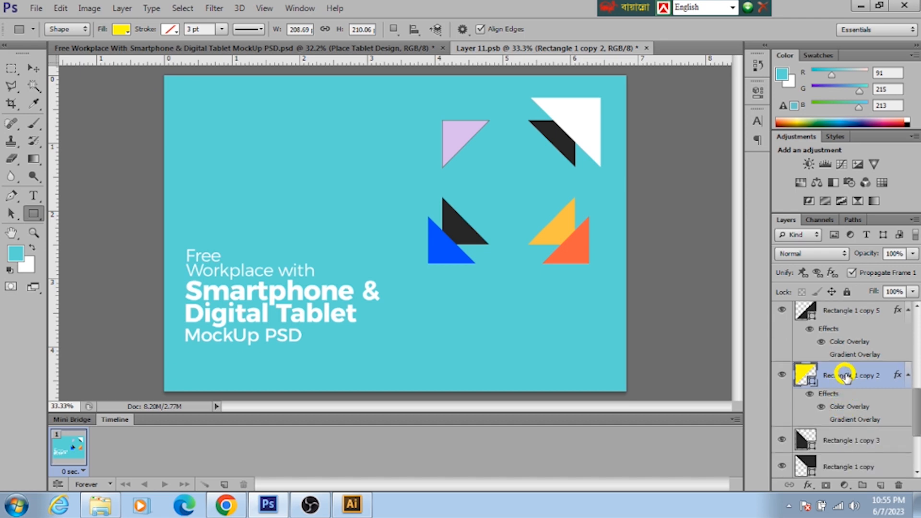
pyautogui.doubleClick(845, 376)
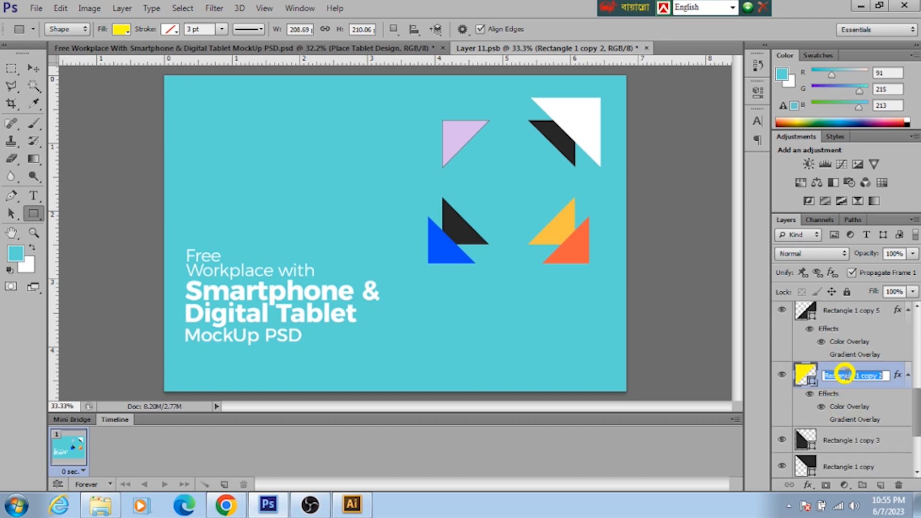
pyautogui.doubleClick(806, 374)
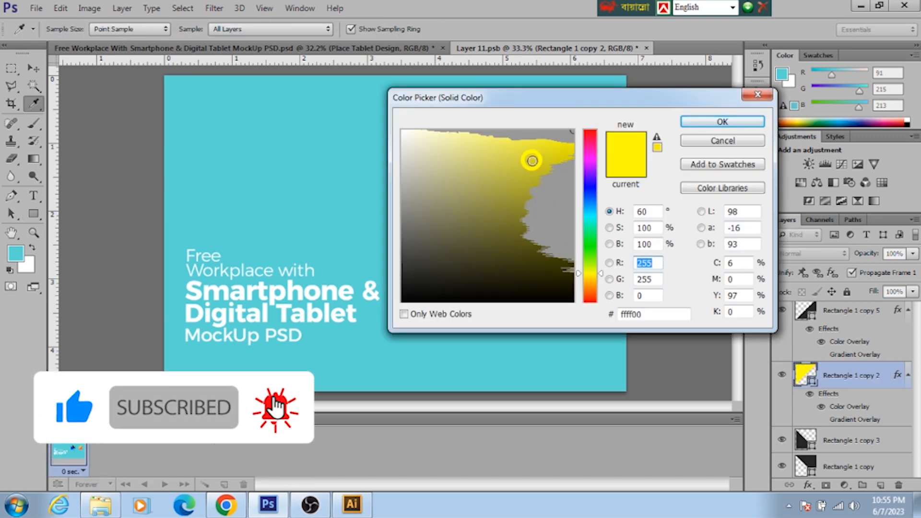
pyautogui.click(547, 153)
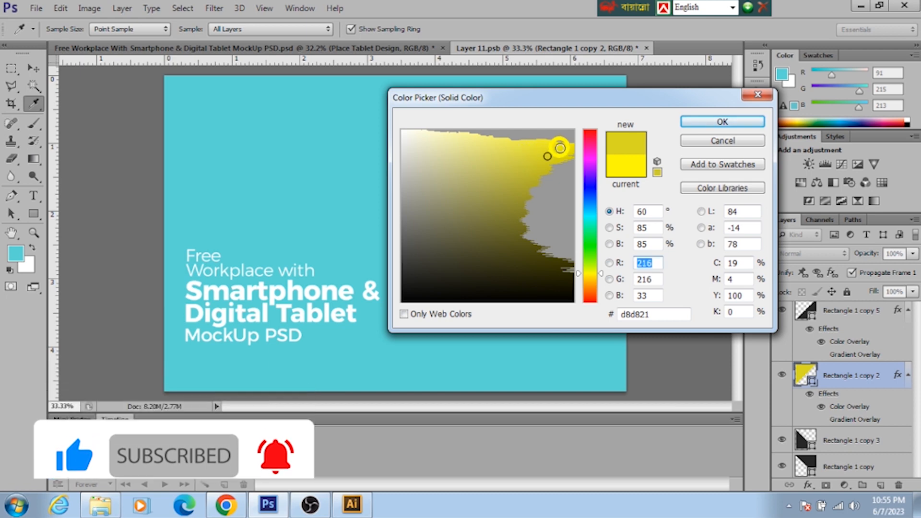
pyautogui.click(559, 147)
pyautogui.click(589, 155)
pyautogui.click(507, 197)
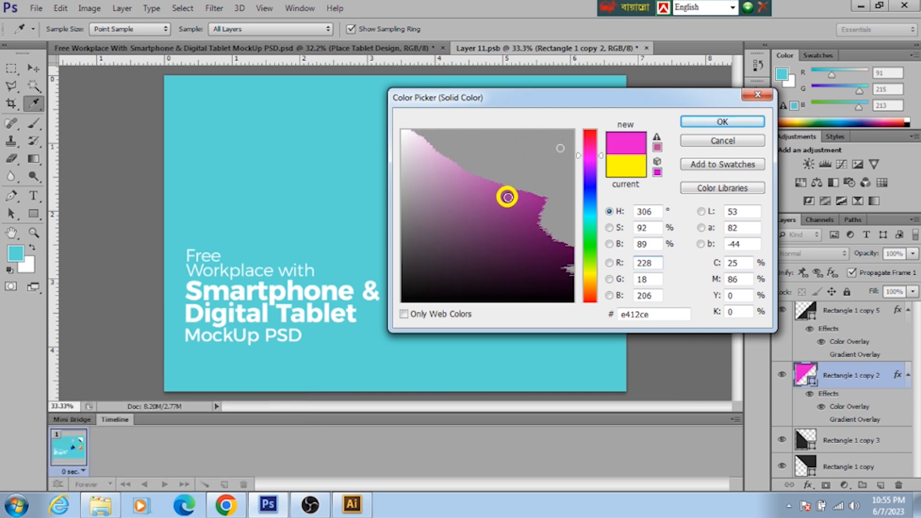
pyautogui.click(722, 123)
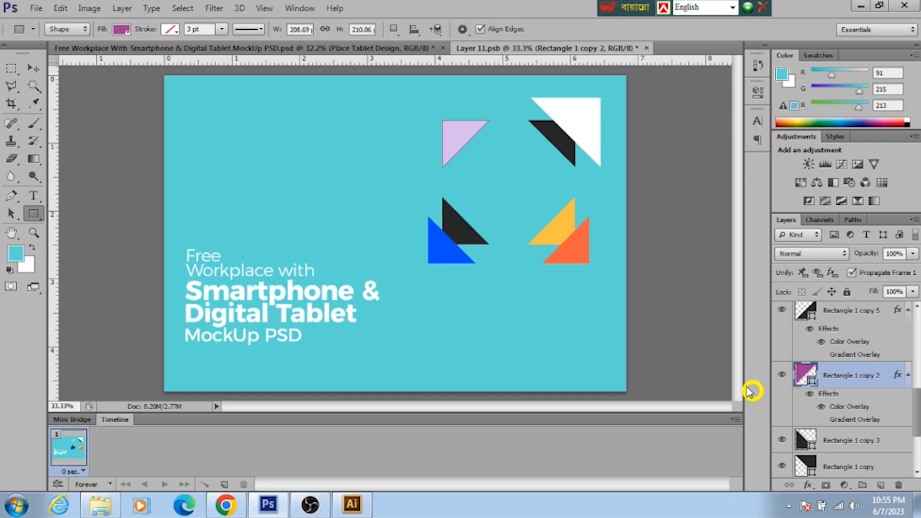
# Step: Set the Color Overlay of the lilac triangle layer, Rectangle 1 copy 2, to golden yellow
pyautogui.doubleClick(835, 394)
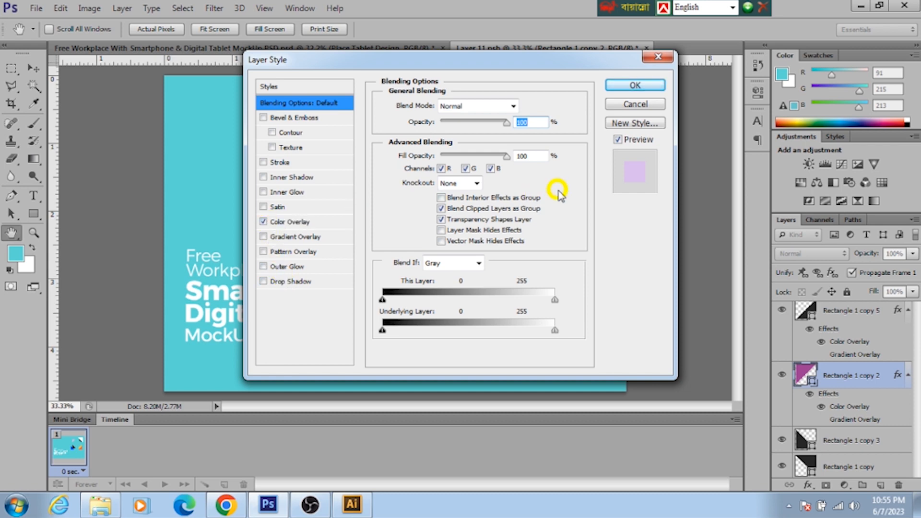
pyautogui.click(294, 223)
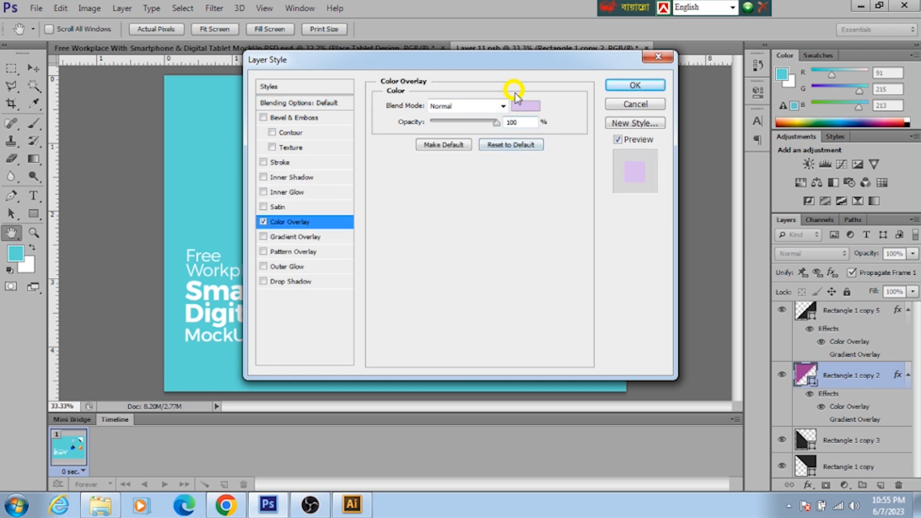
pyautogui.moveTo(518, 65); pyautogui.dragTo(554, 143)
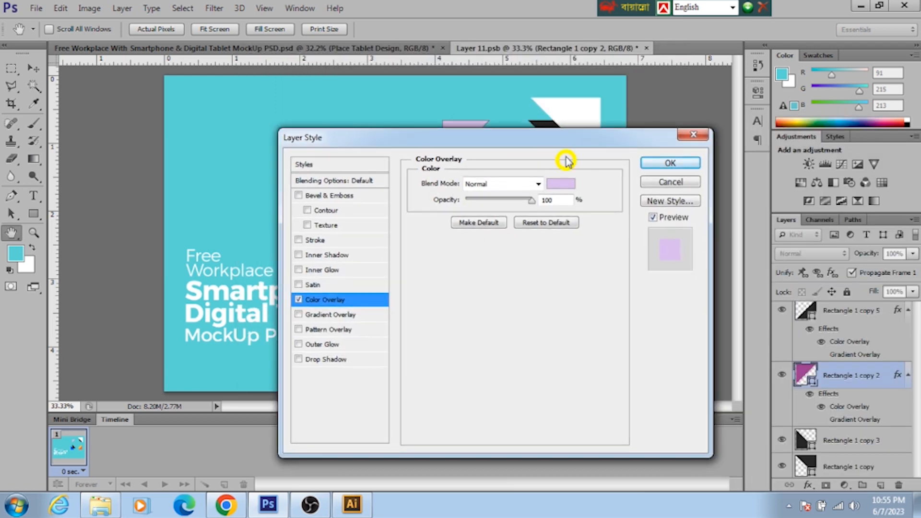
pyautogui.click(560, 187)
pyautogui.click(560, 185)
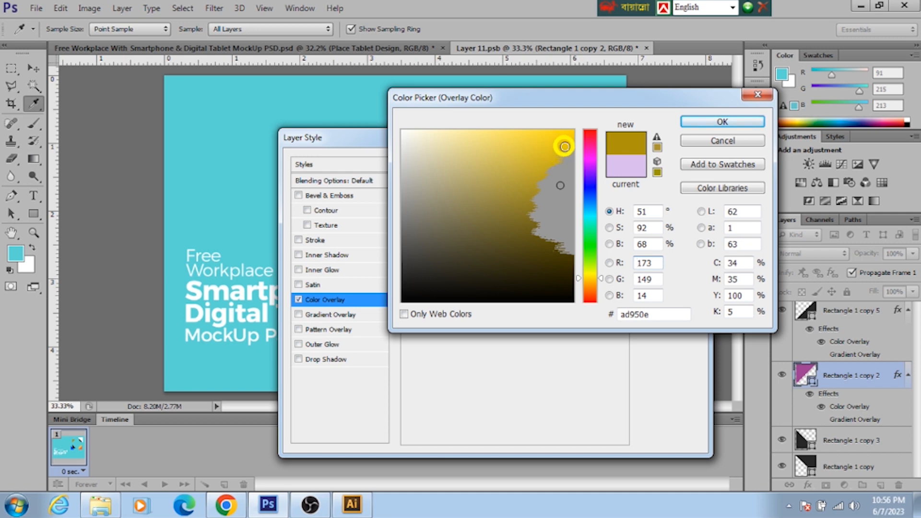
pyautogui.click(565, 144)
pyautogui.click(720, 121)
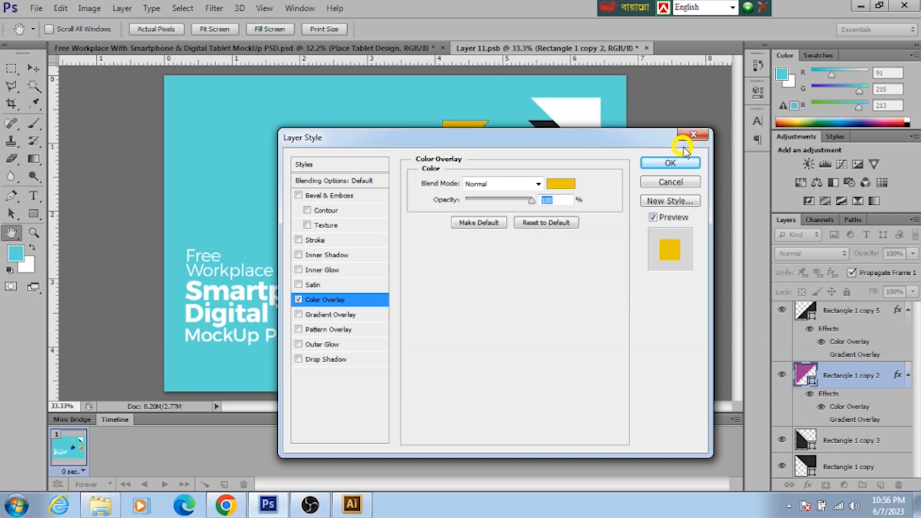
pyautogui.click(674, 161)
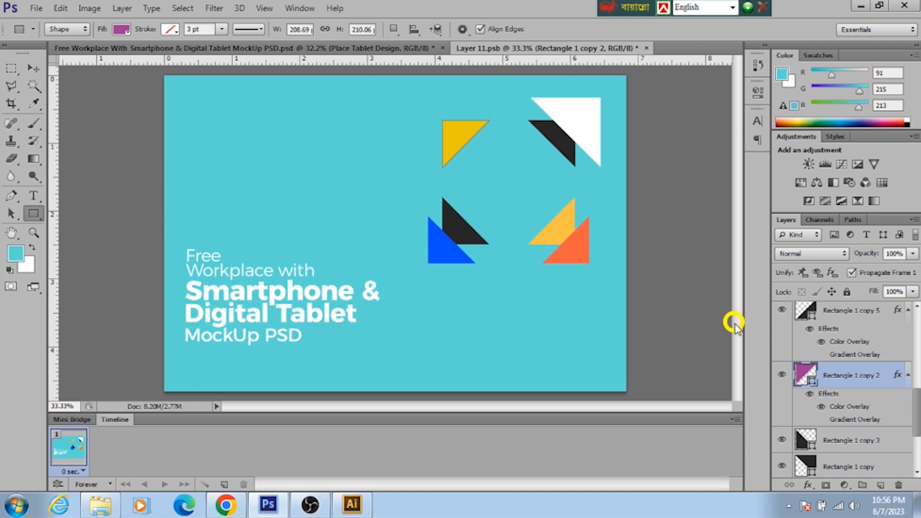
# Step: Save the tablet design's smart object contents, Layer 11.psb, and close it to update the mockup
pyautogui.click(35, 8)
pyautogui.click(46, 161)
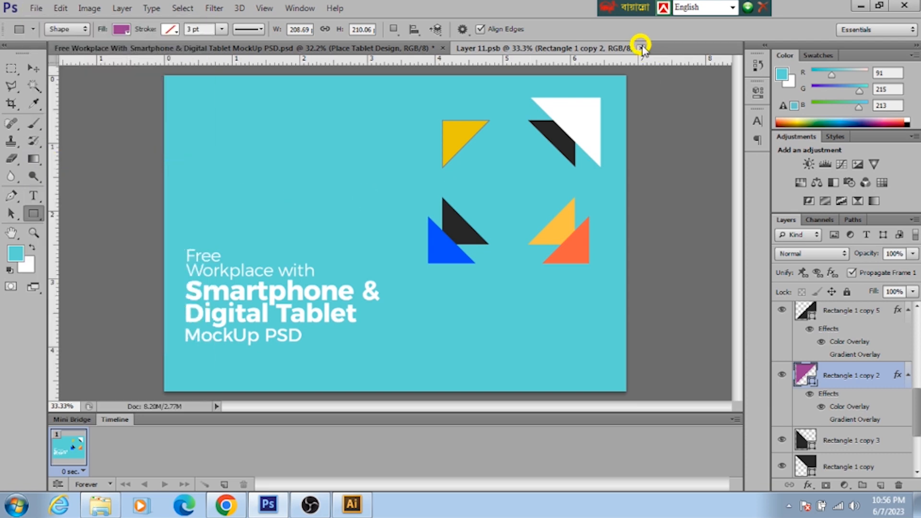
pyautogui.click(641, 49)
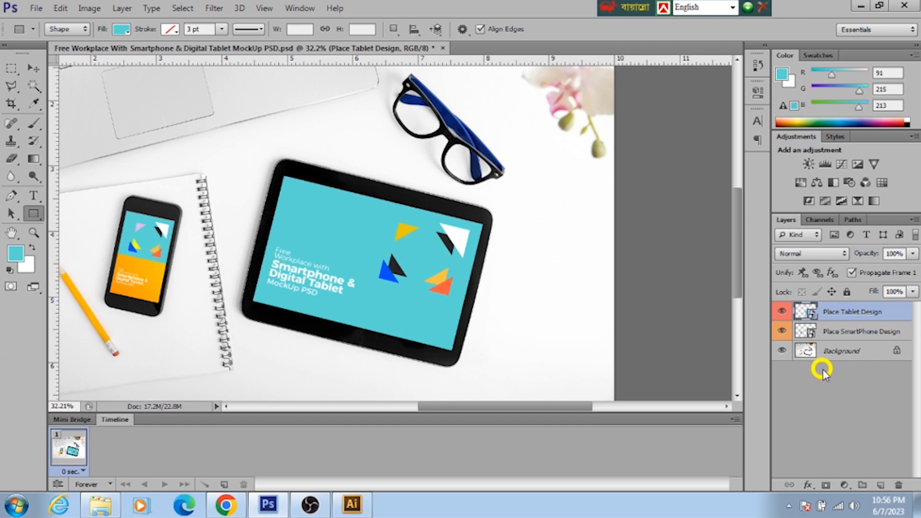
# Step: Open the contents of the Place SmartPhone Design smart object, dismissing the missing-fonts notice
pyautogui.click(847, 331)
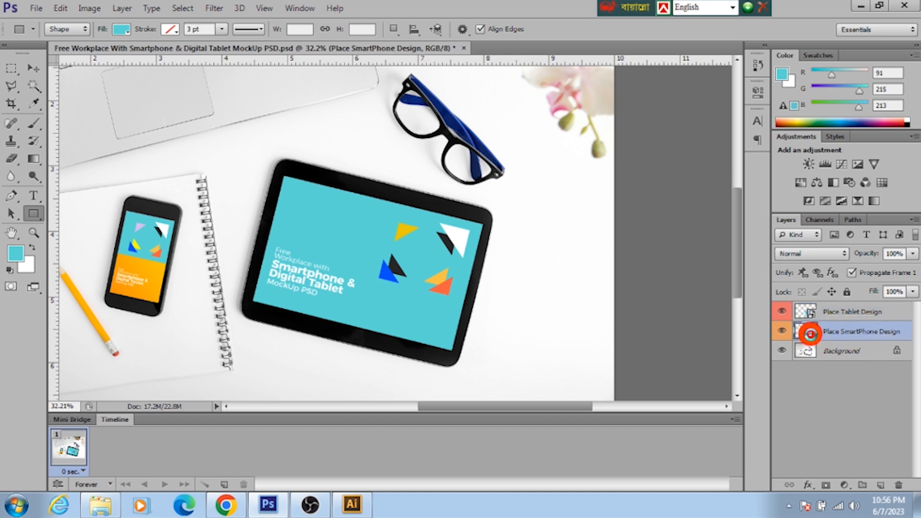
pyautogui.doubleClick(811, 334)
pyautogui.click(507, 222)
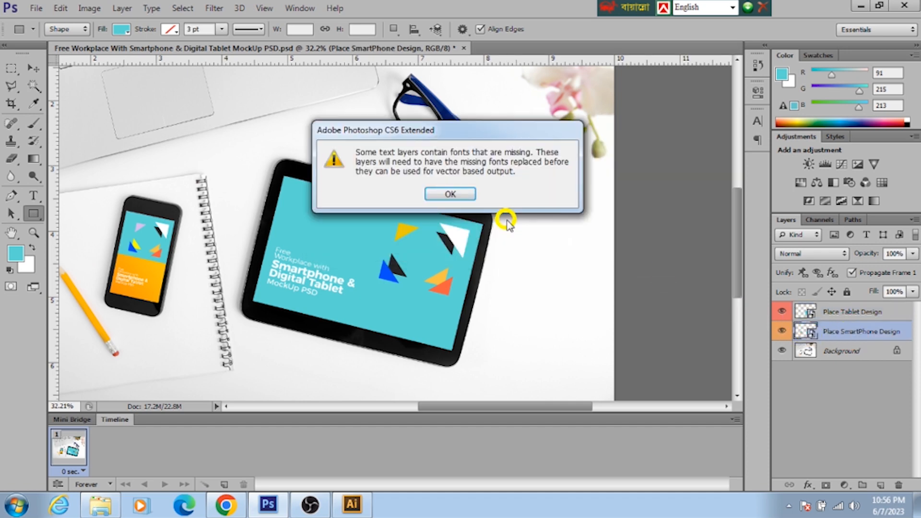
pyautogui.click(437, 196)
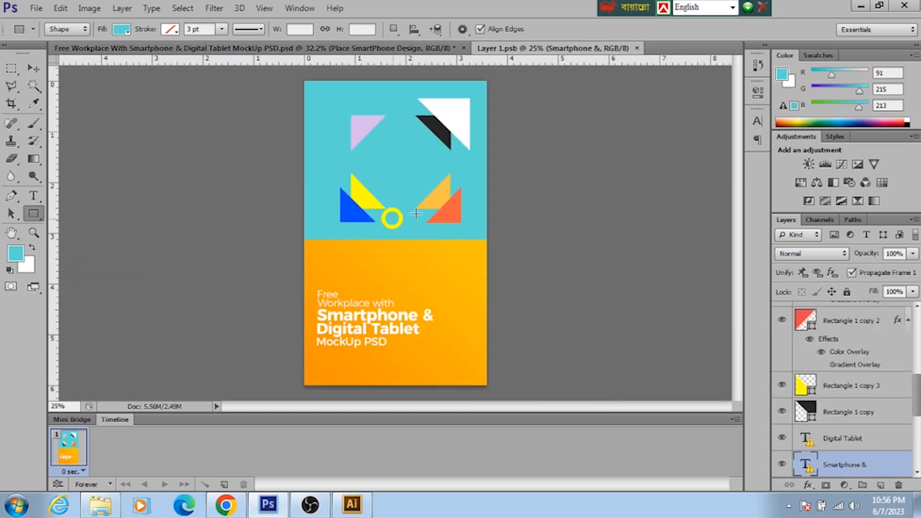
# Step: Delete Layer 2, the orange gradient background on the lower part of the smartphone design
pyautogui.click(871, 396)
pyautogui.click(30, 68)
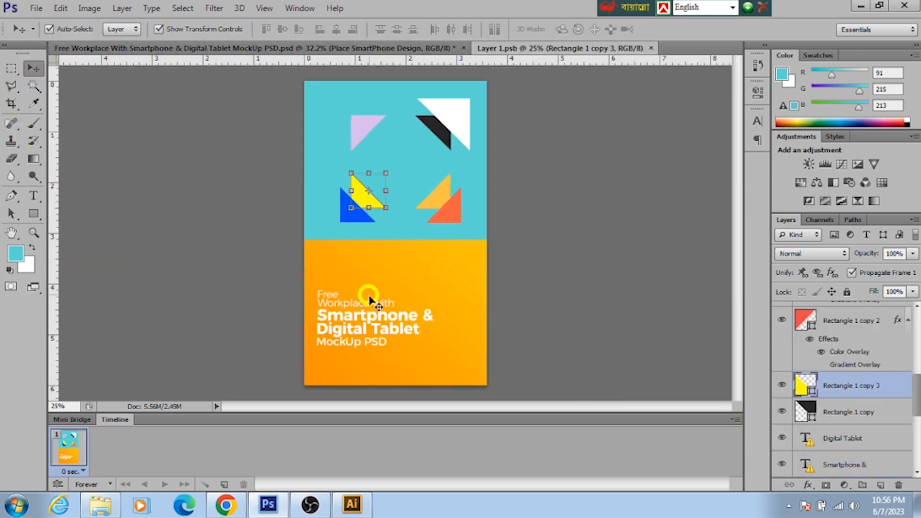
pyautogui.click(415, 271)
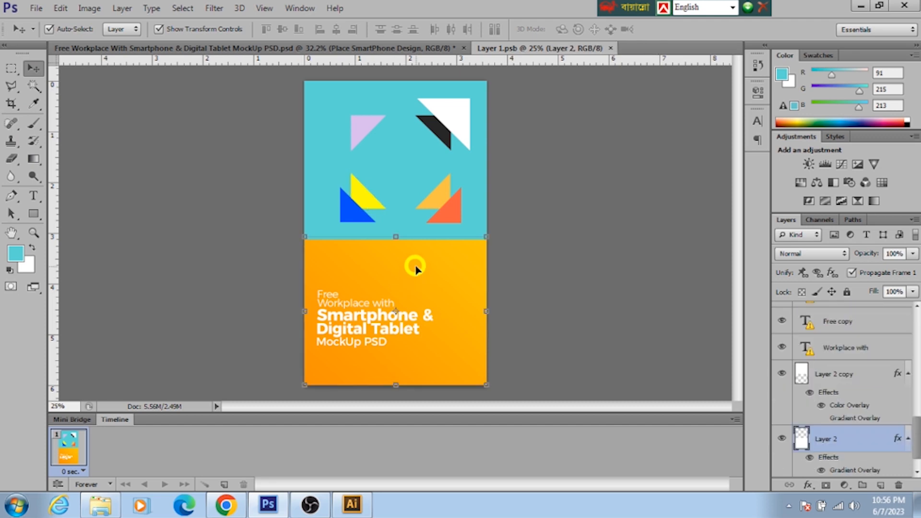
pyautogui.press('Delete')
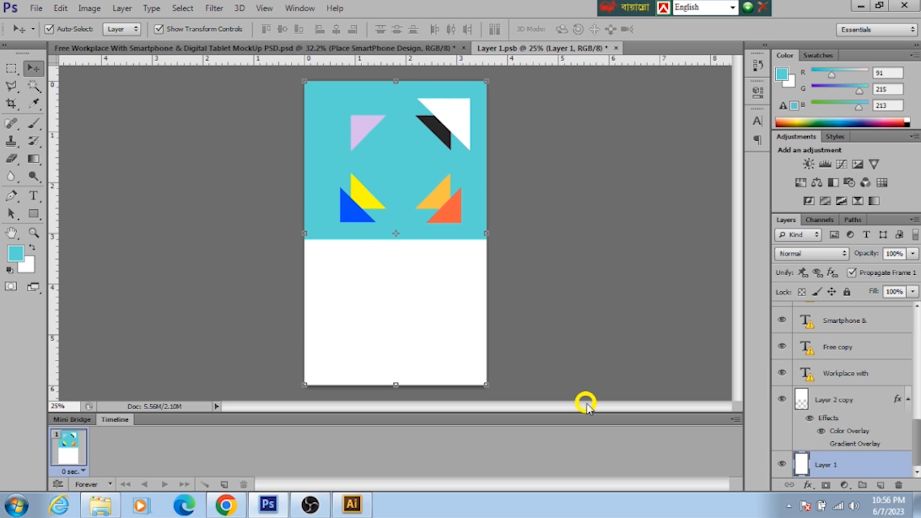
# Step: Add a Solid Color fill layer in turquoise #5bd7d5 directly above Layer 1 as the smartphone background
pyautogui.click(846, 485)
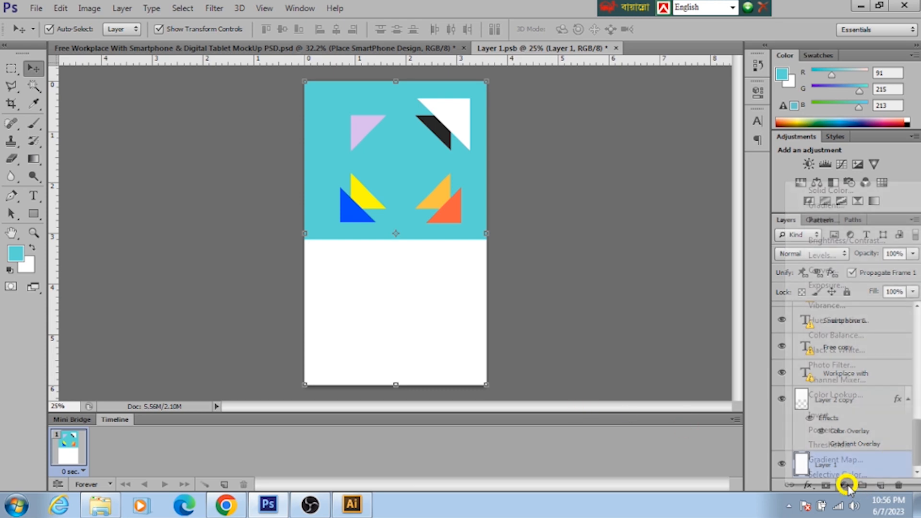
pyautogui.click(816, 191)
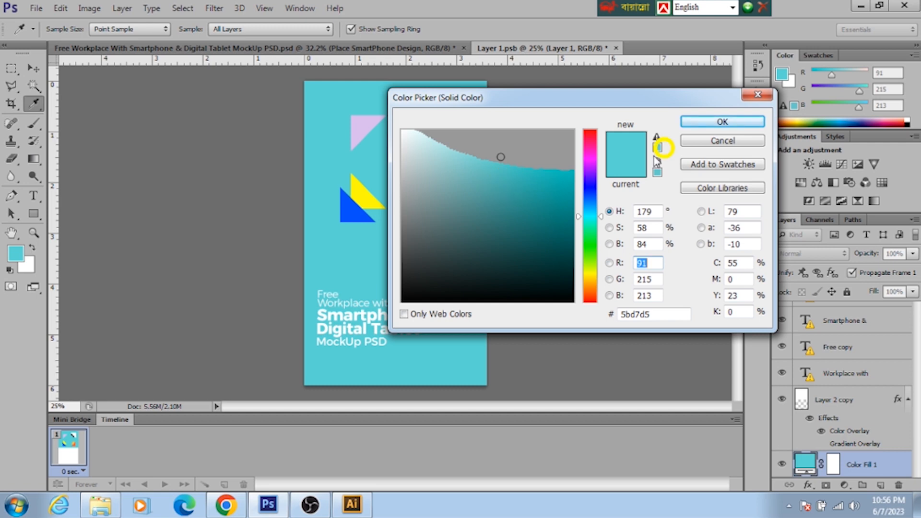
pyautogui.click(721, 122)
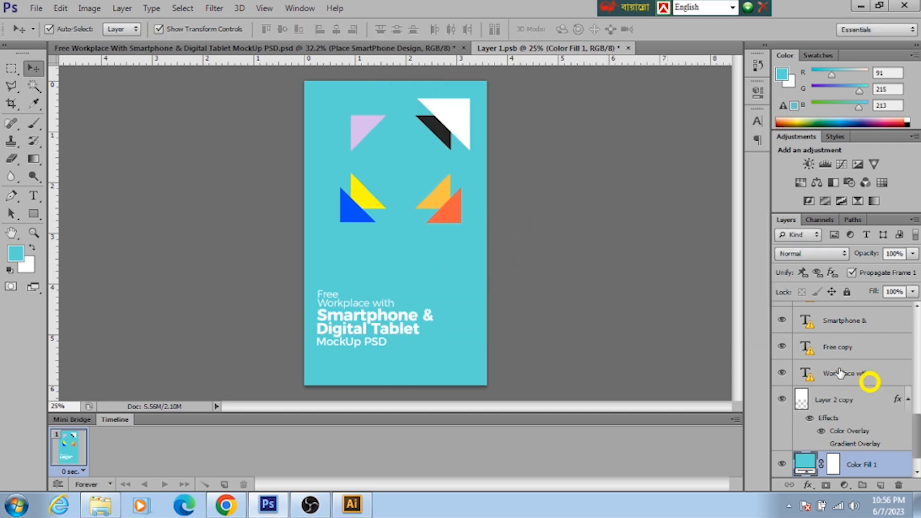
# Step: Change the Color Overlay of the smartphone design's lilac triangle, Rectangle 1 copy 2, to yellow
pyautogui.click(360, 128)
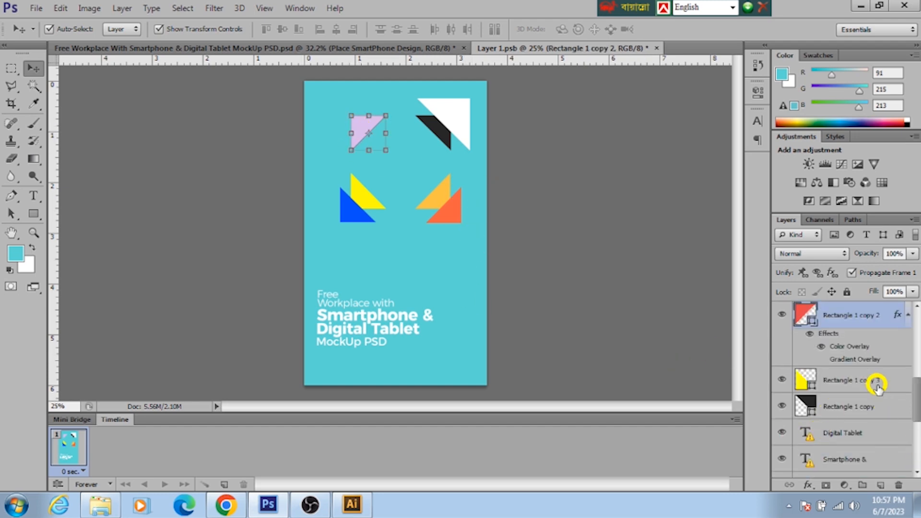
pyautogui.scroll(-5, 878, 388)
pyautogui.scroll(8, 901, 411)
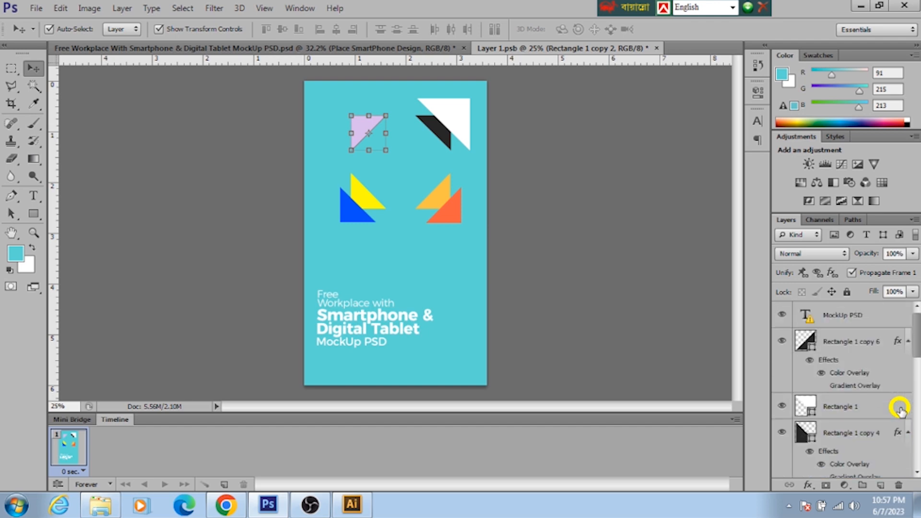
pyautogui.click(825, 416)
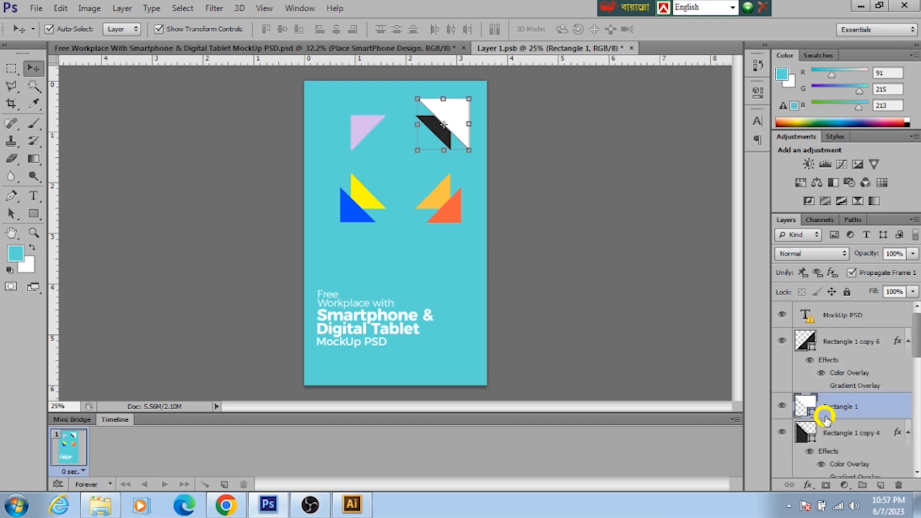
pyautogui.click(363, 129)
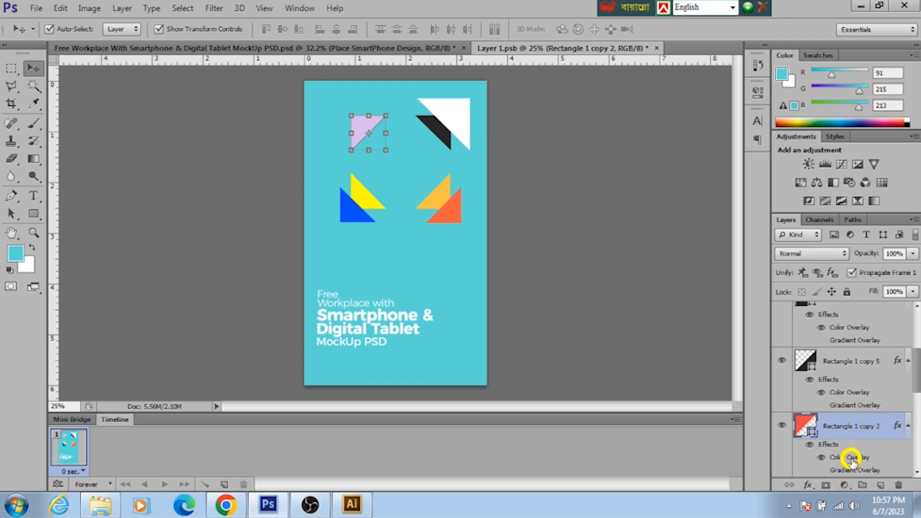
pyautogui.doubleClick(852, 458)
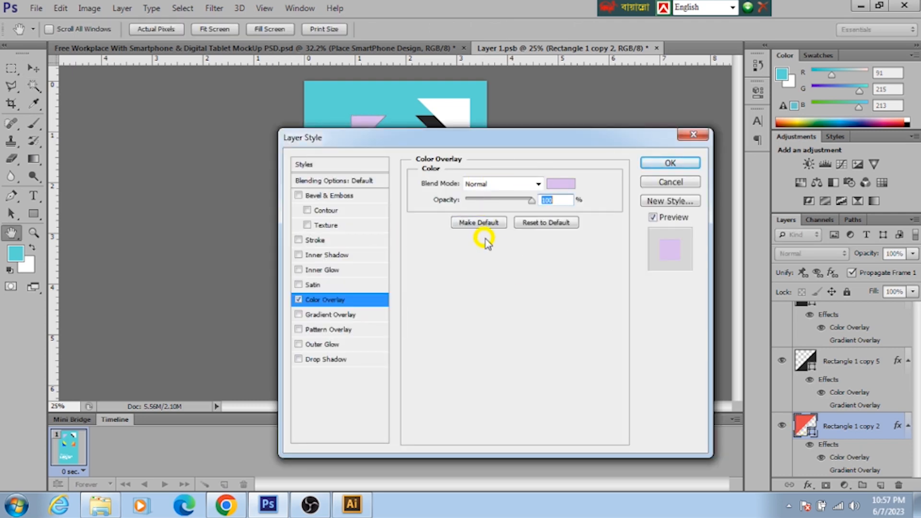
pyautogui.click(563, 184)
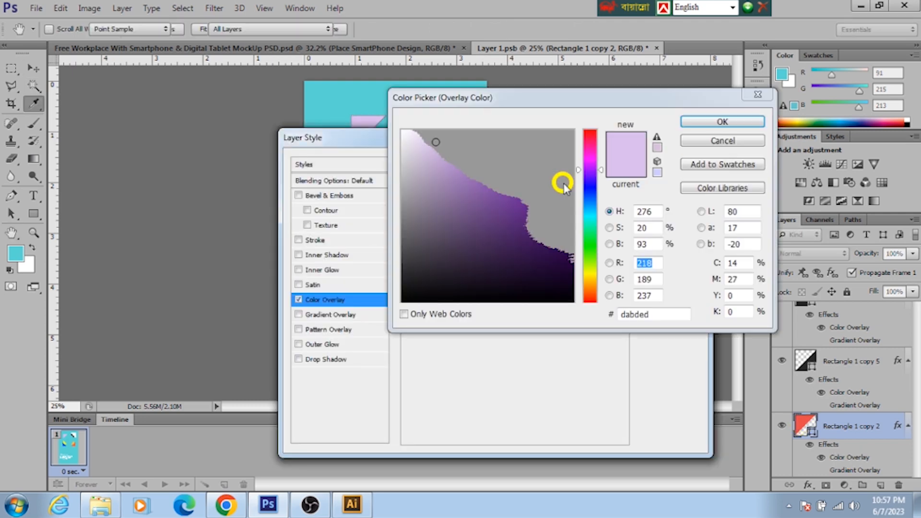
pyautogui.click(591, 269)
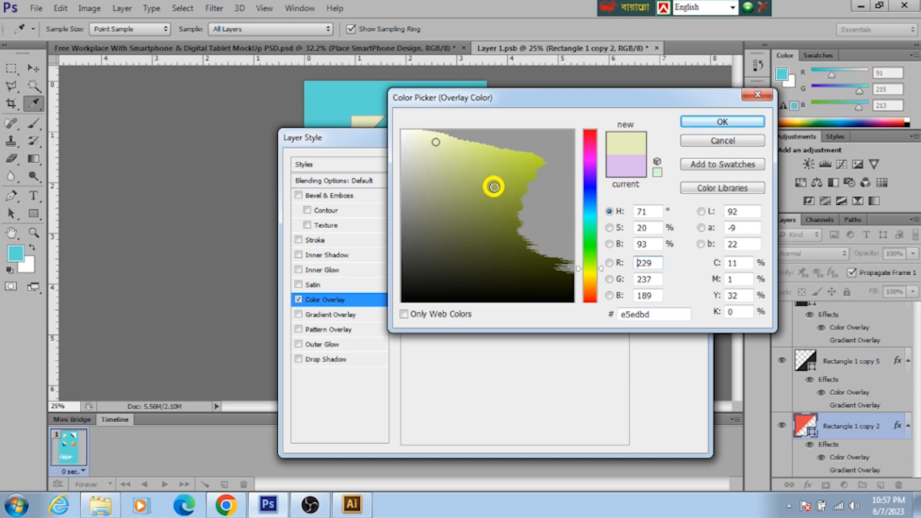
pyautogui.click(591, 275)
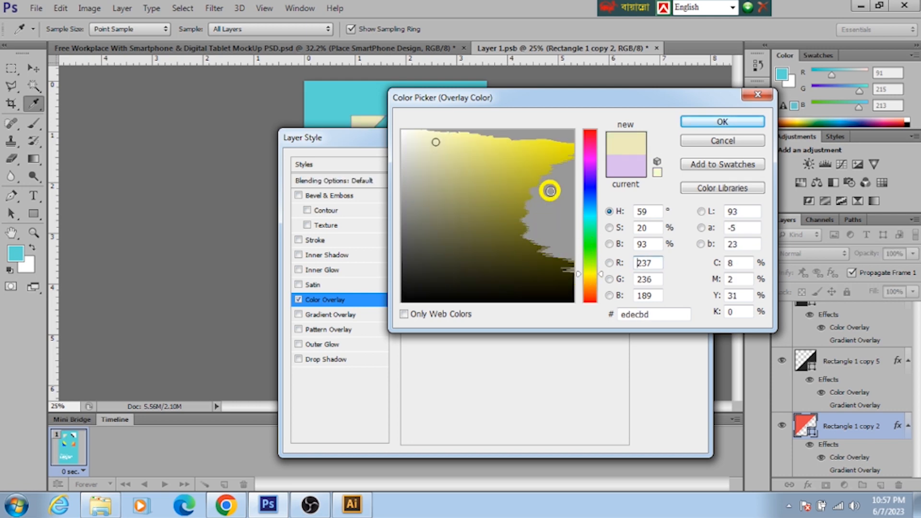
pyautogui.click(549, 150)
pyautogui.click(698, 124)
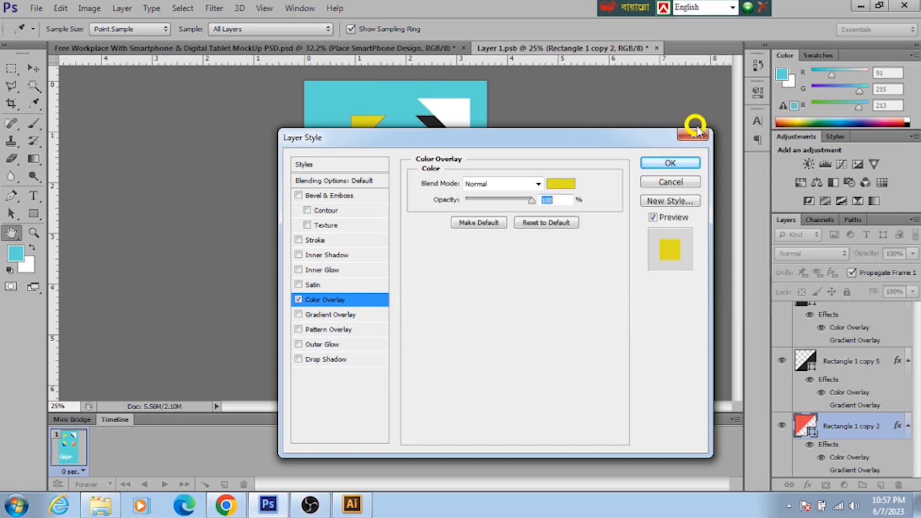
pyautogui.click(671, 163)
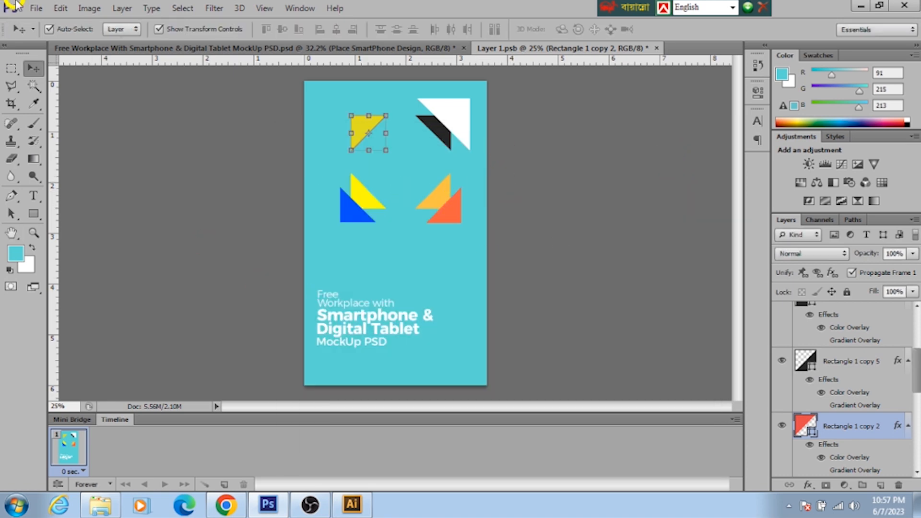
# Step: Save the smartphone design's contents, Layer 1.psb, and close it to update the mockup
pyautogui.click(35, 9)
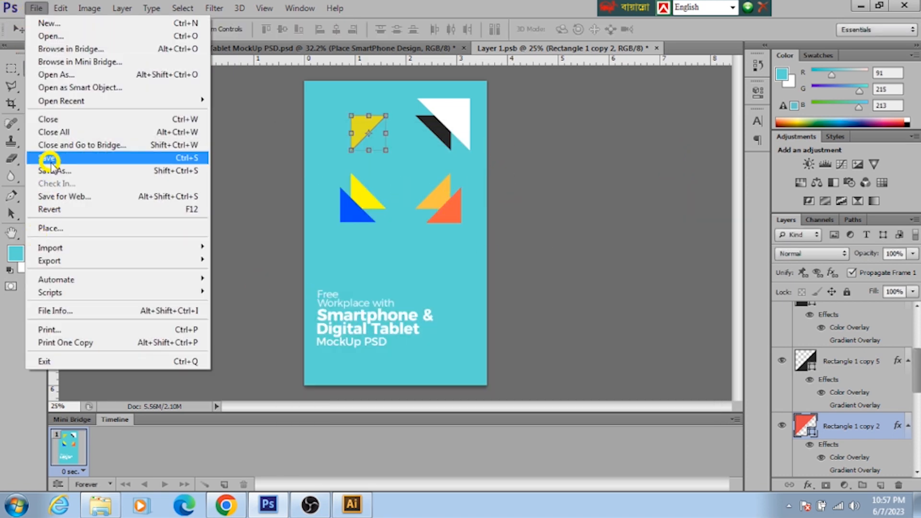
pyautogui.click(50, 158)
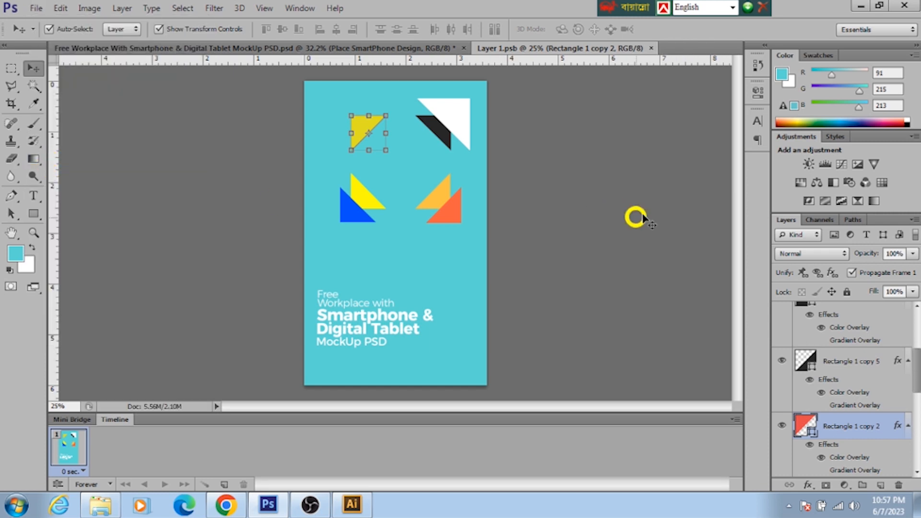
pyautogui.click(652, 48)
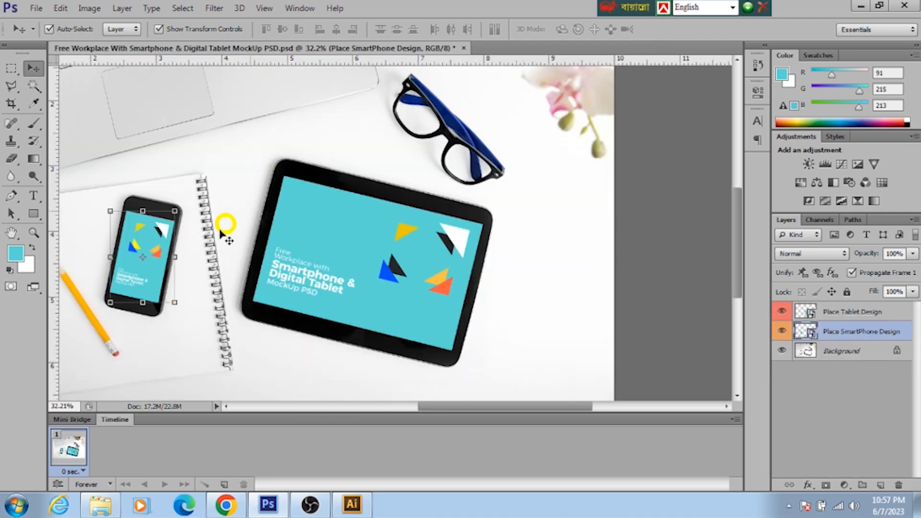
# Step: Export the mockup for web as a PNG-8 image named "smart phone mockup" on the Desktop
pyautogui.scroll(-1, 418, 280)
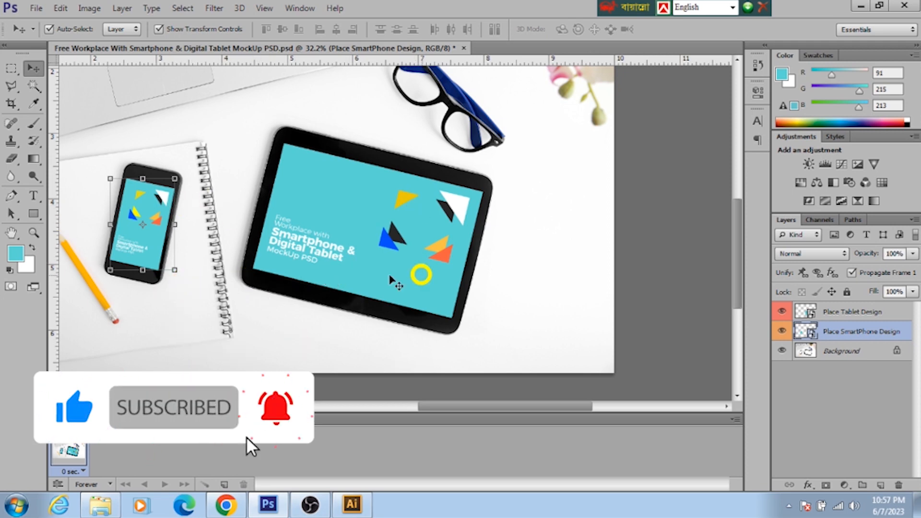
pyautogui.click(29, 9)
pyautogui.click(72, 197)
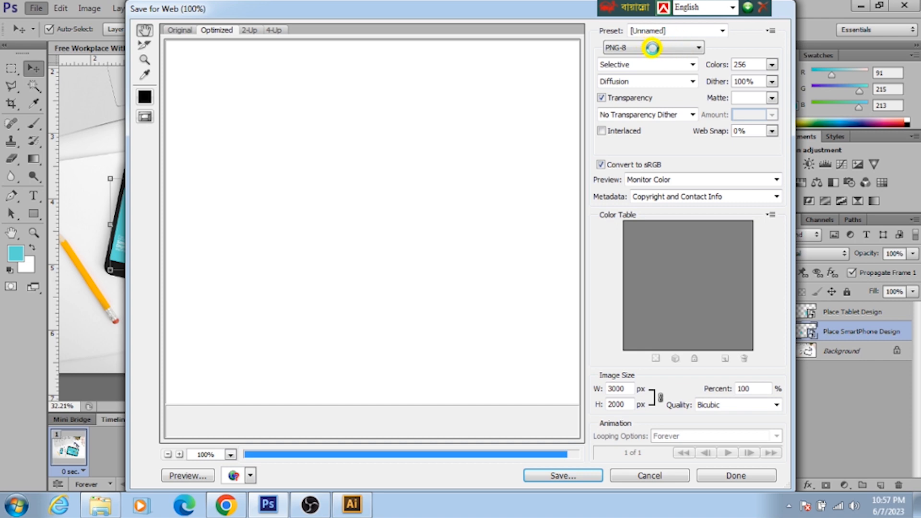
pyautogui.click(653, 48)
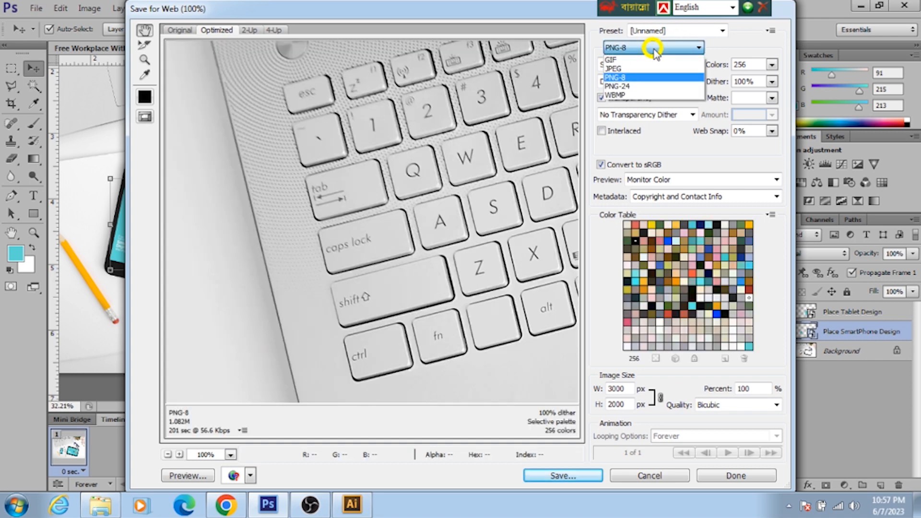
pyautogui.click(633, 76)
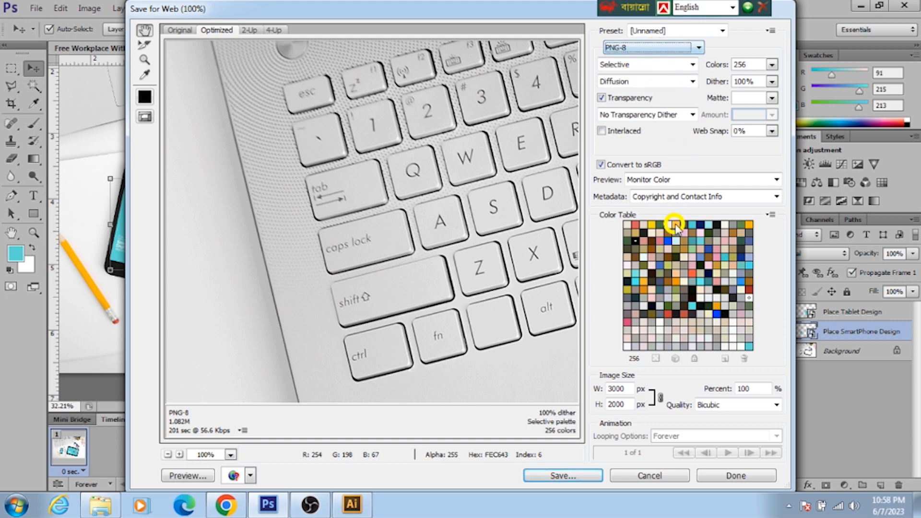
pyautogui.click(558, 476)
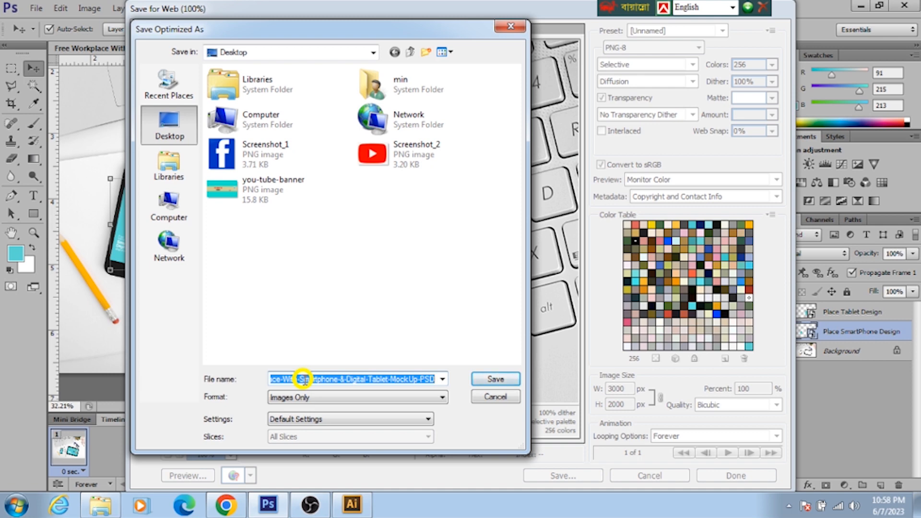
pyautogui.write('smart phone mockup')
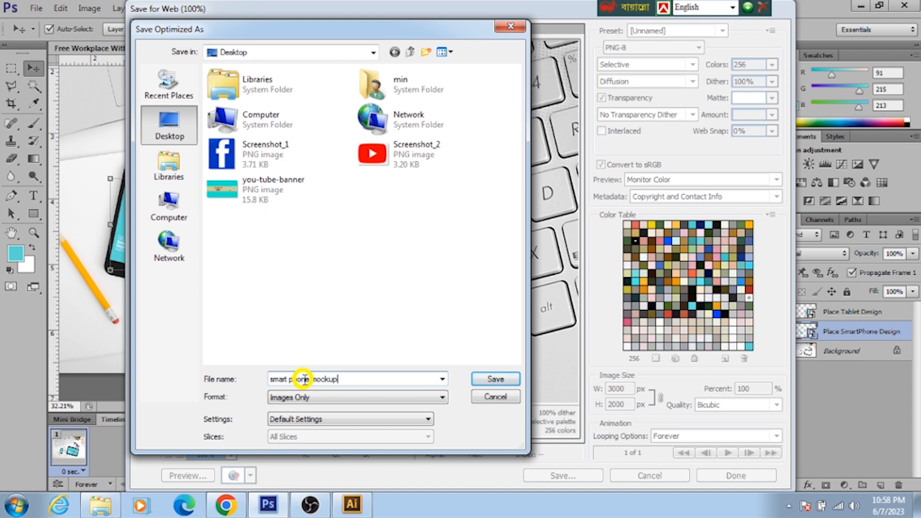
pyautogui.click(497, 380)
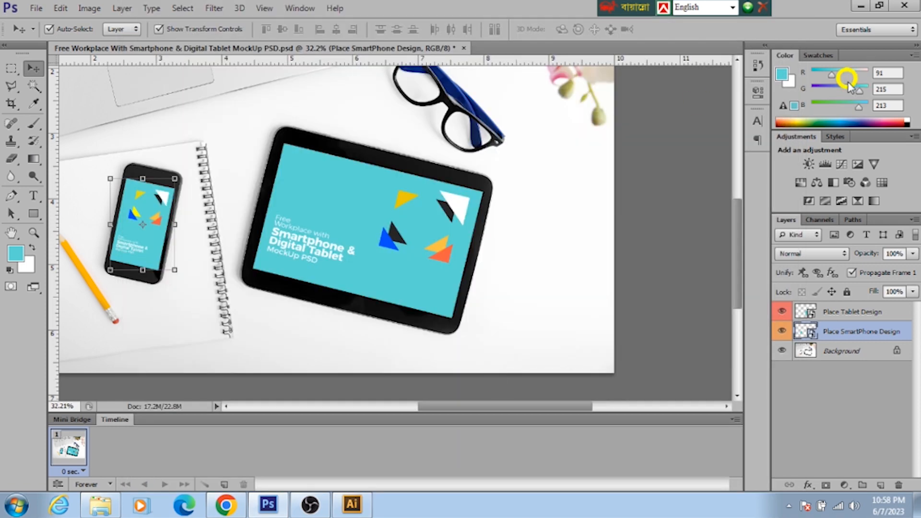
# Step: Switch to the desktop, open the exported smart-phone-mockup image in Windows Photo Viewer, and examine the phone and tablet screens up close
pyautogui.click(861, 6)
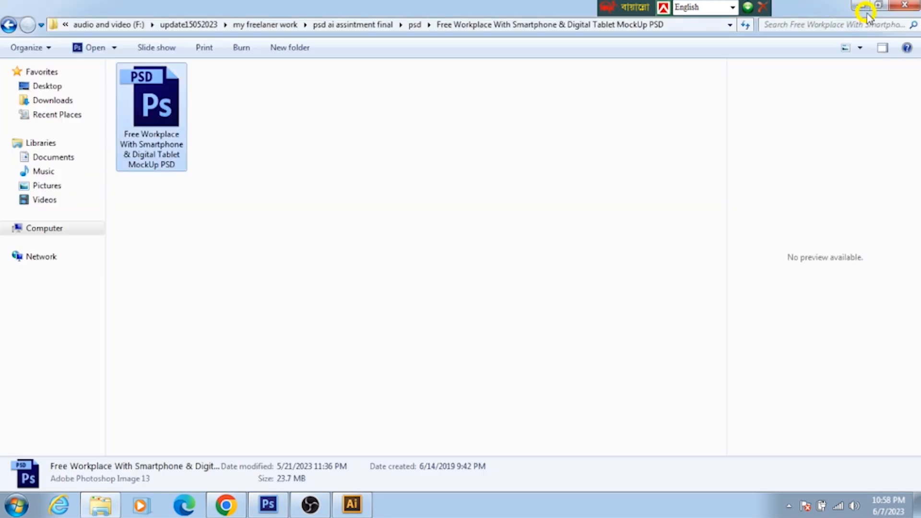
pyautogui.click(861, 6)
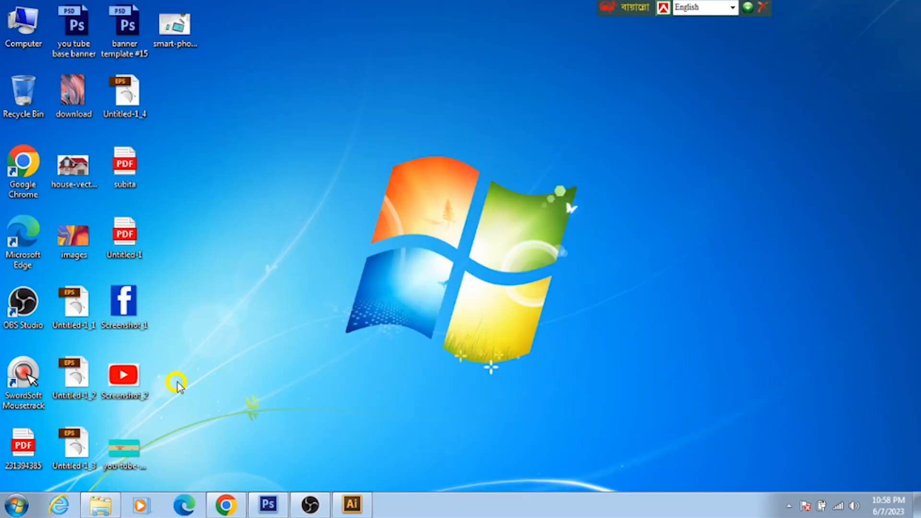
pyautogui.rightClick(174, 30)
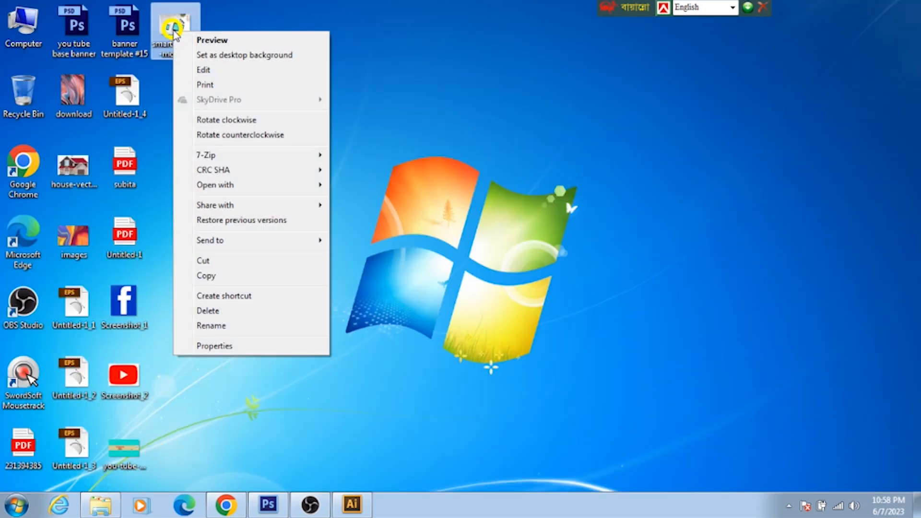
pyautogui.moveTo(232, 187)
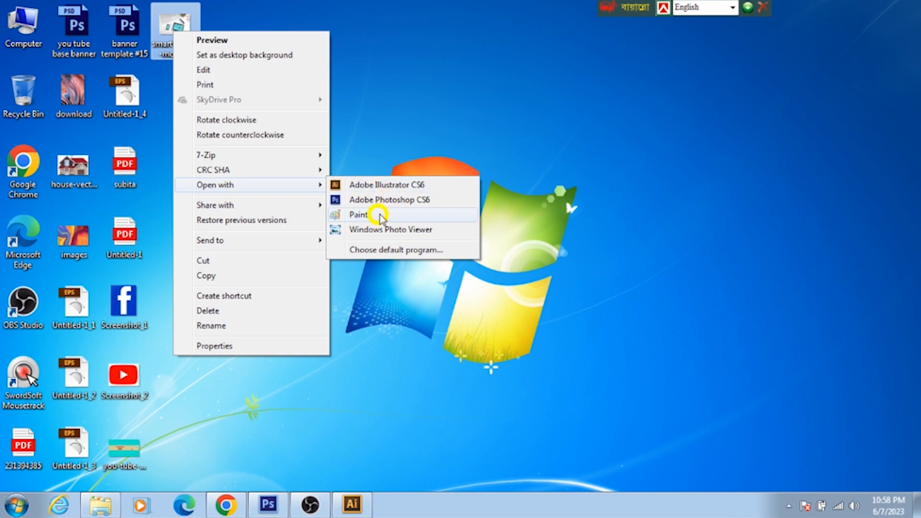
pyautogui.click(358, 229)
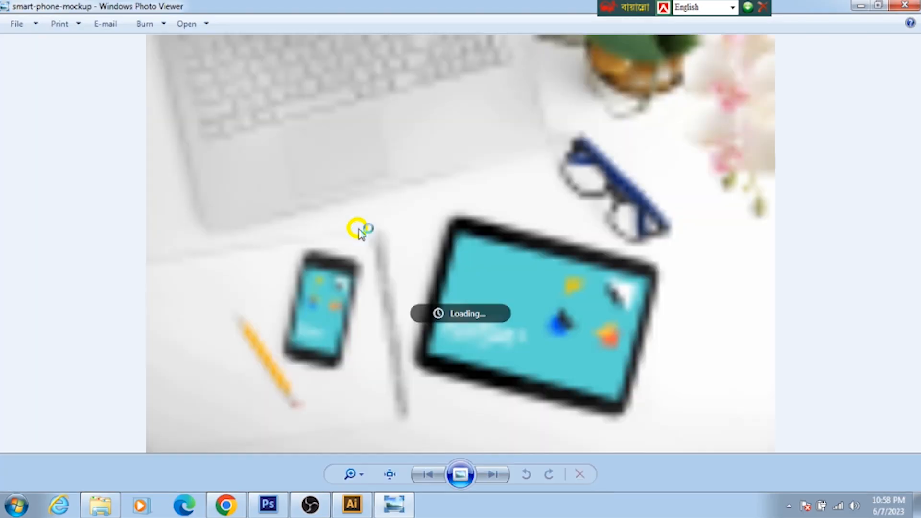
pyautogui.scroll(8, 453, 269)
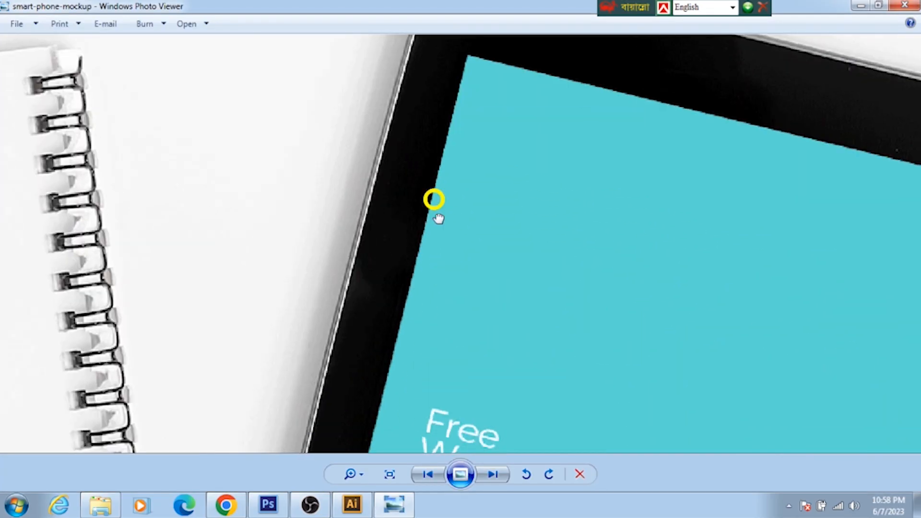
pyautogui.click(492, 210)
pyautogui.scroll(-6, 492, 210)
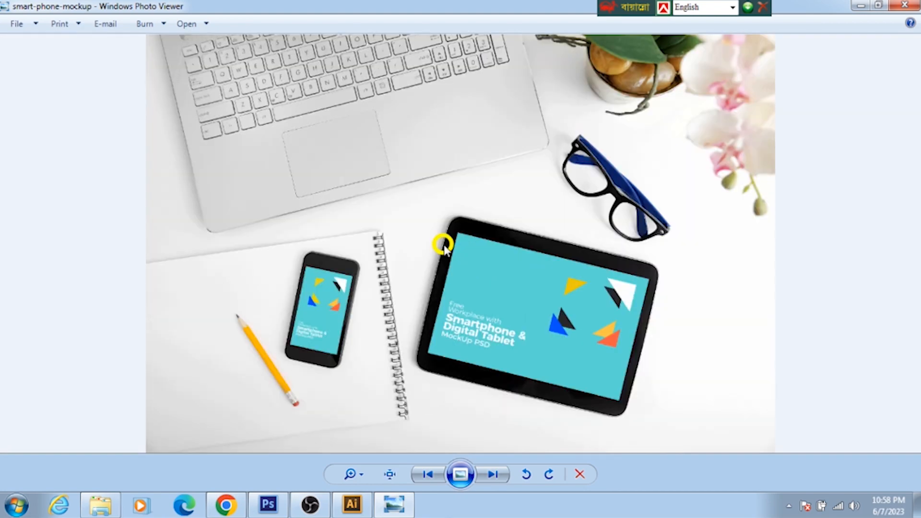
pyautogui.scroll(3, 443, 244)
pyautogui.moveTo(438, 243); pyautogui.dragTo(469, 151)
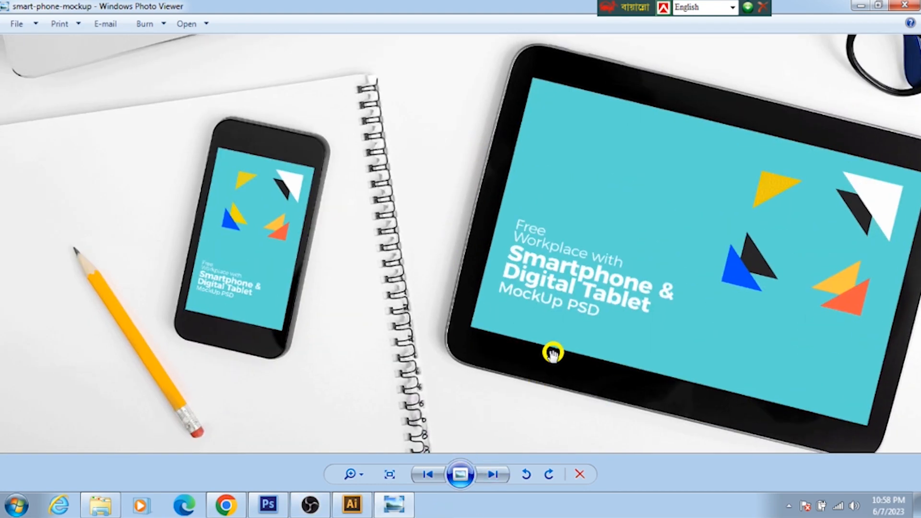
pyautogui.scroll(-3, 660, 363)
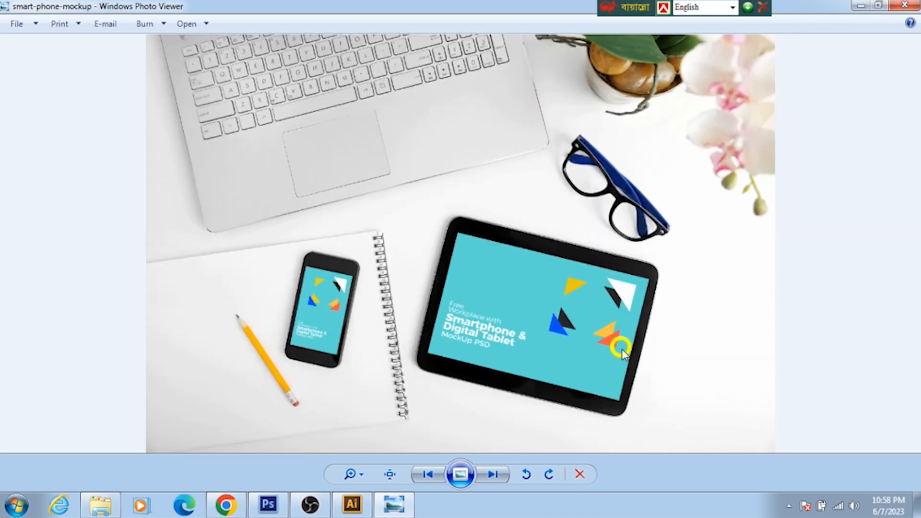